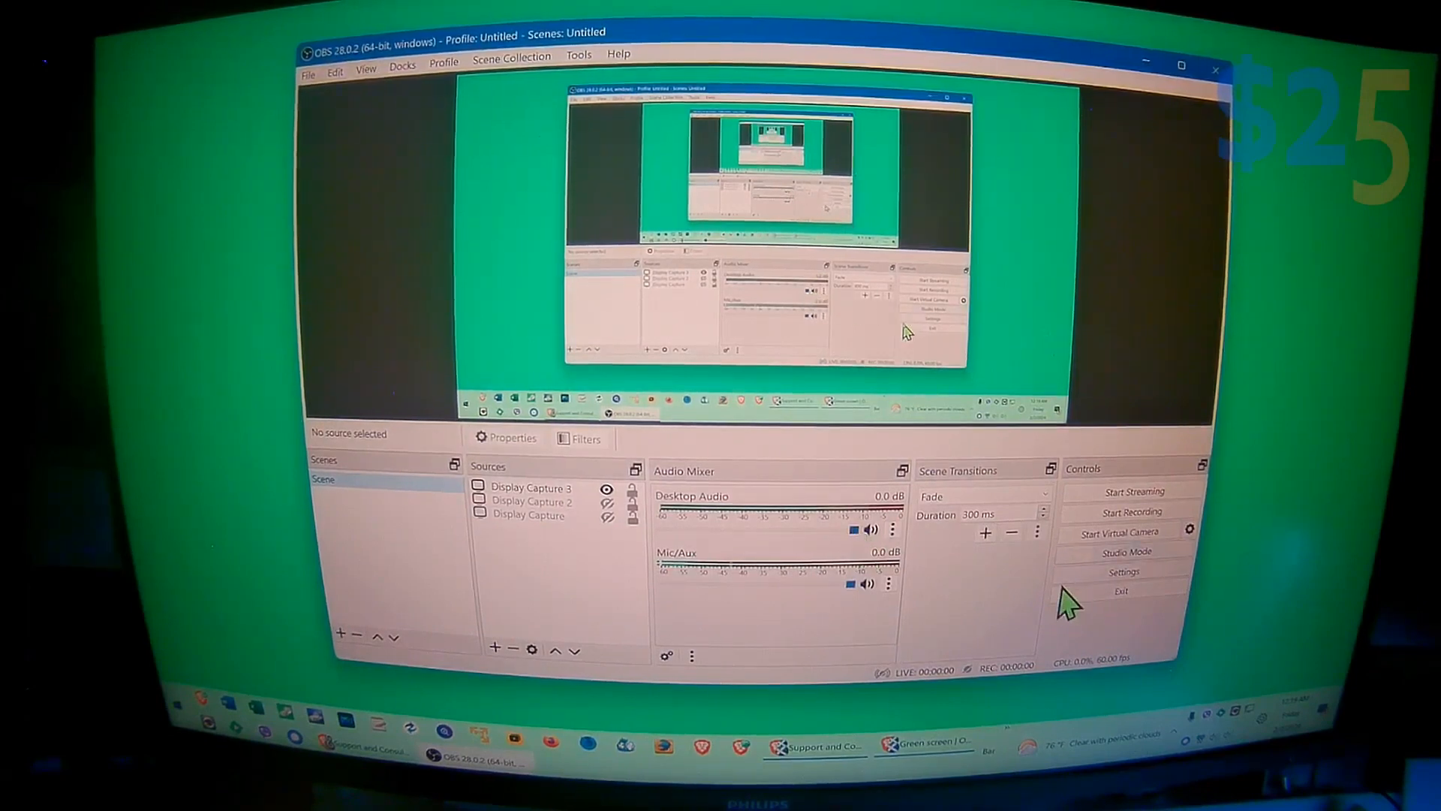
left_click(1162, 513)
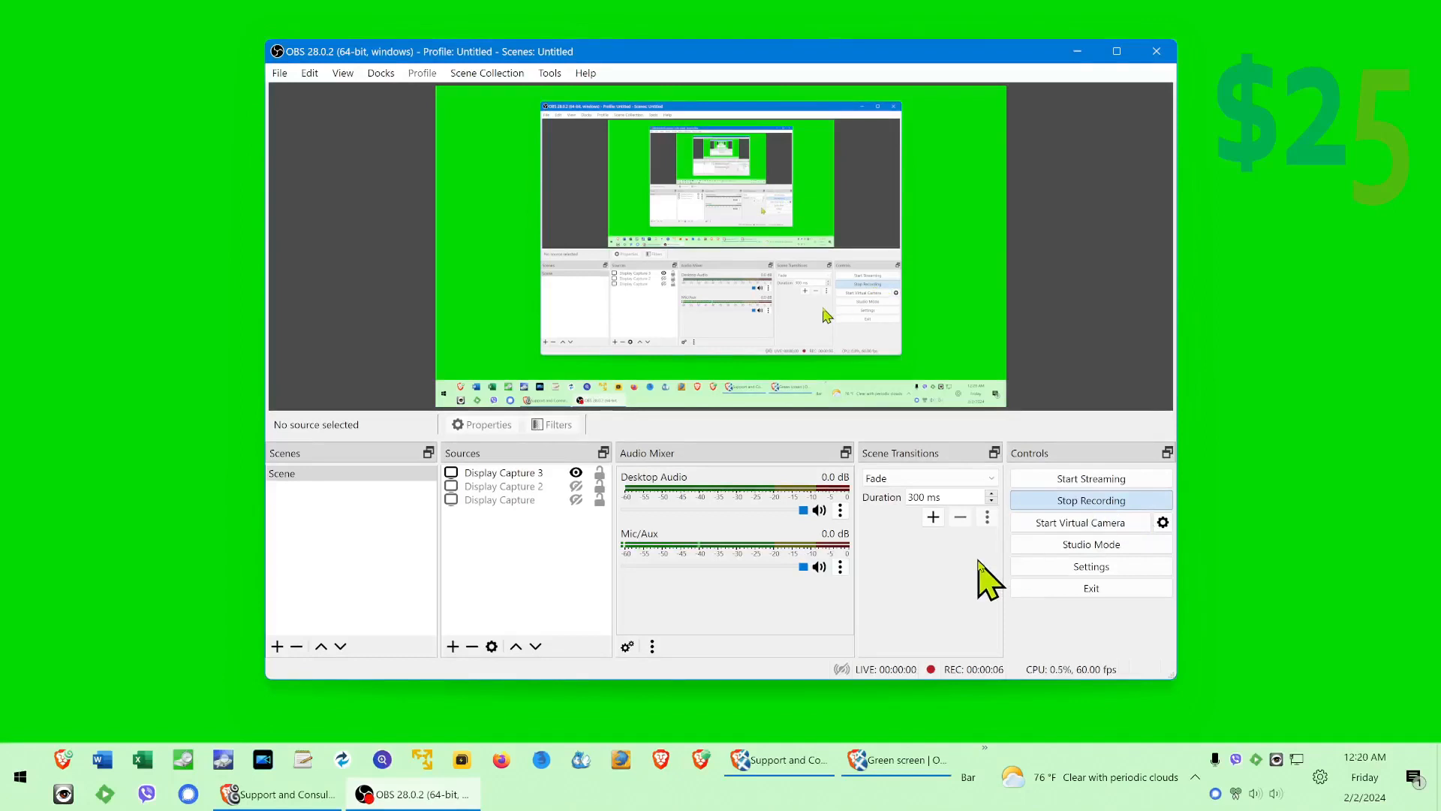
Step: Switch to the Brave browser and search the web for "windows 11 iso" in a new tab
left_click(286, 794)
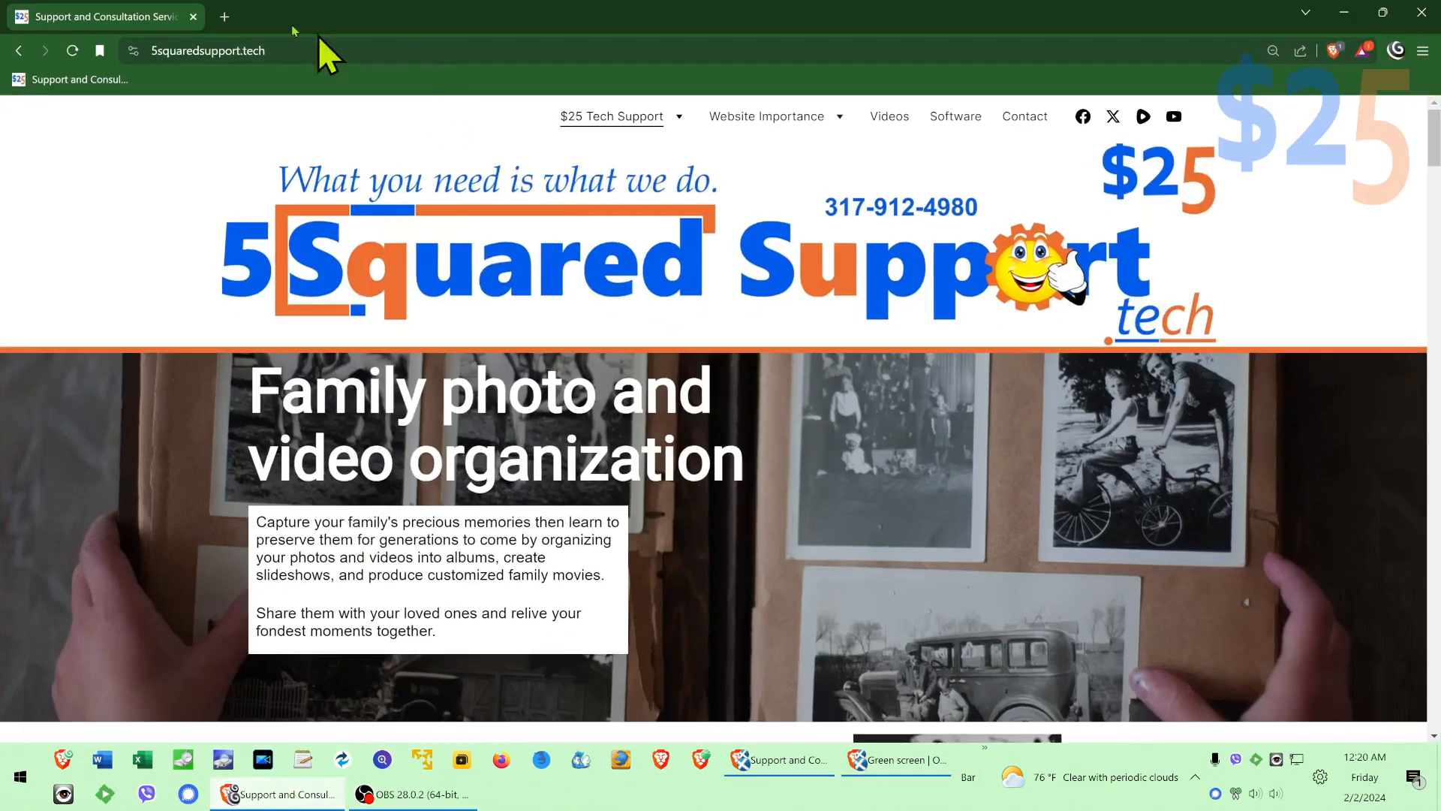
left_click(224, 16)
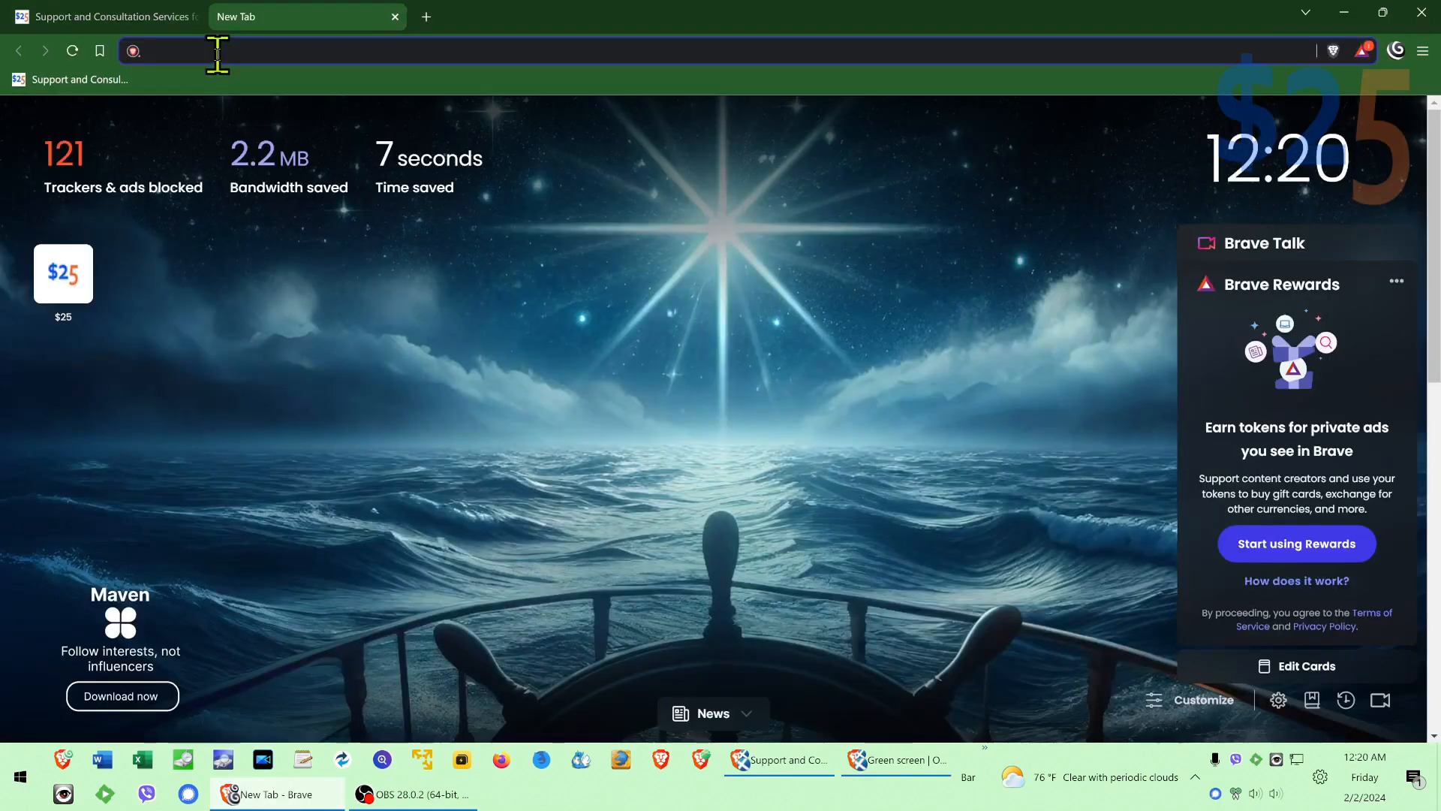
type("w")
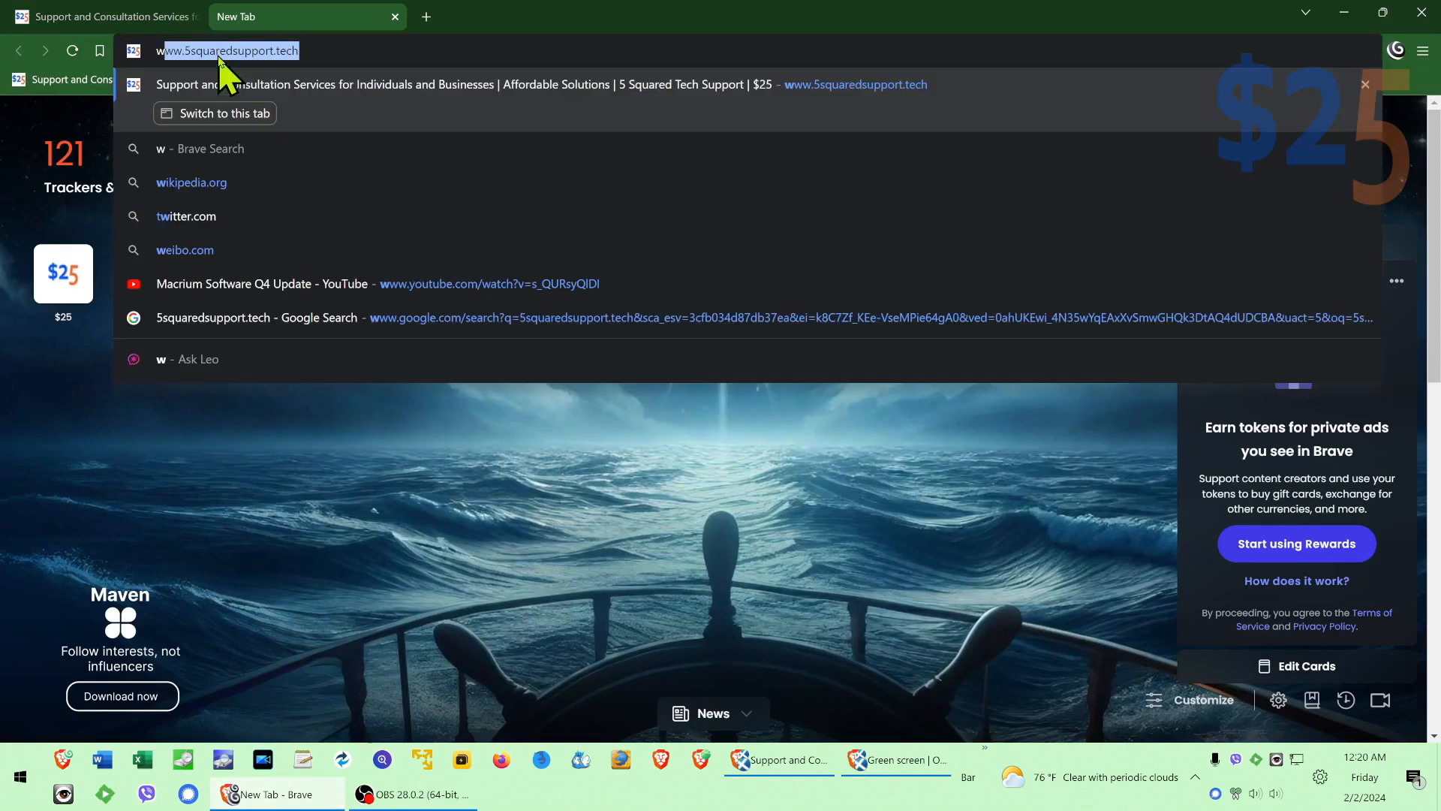
type("indow")
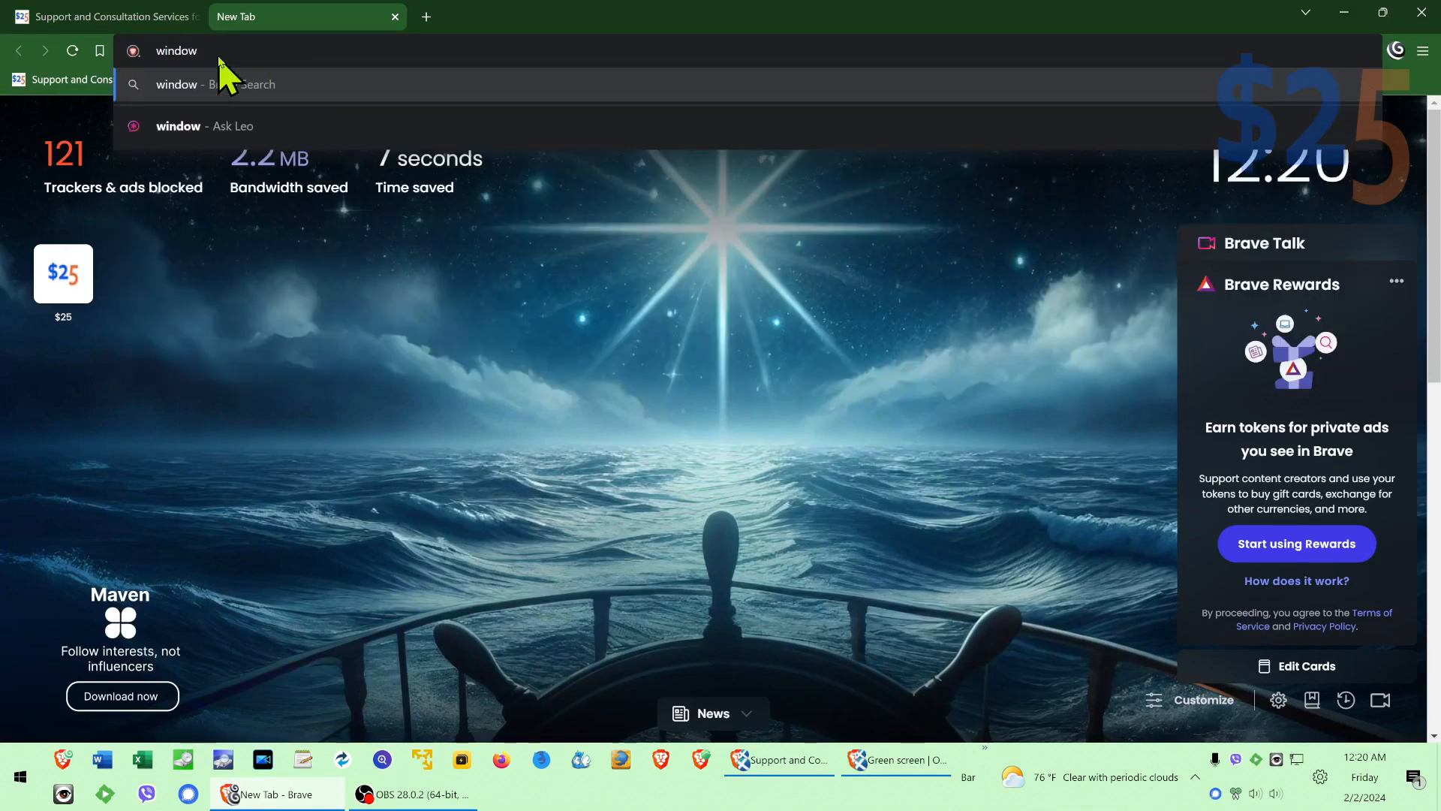
type("s 11 iso")
key("Return")
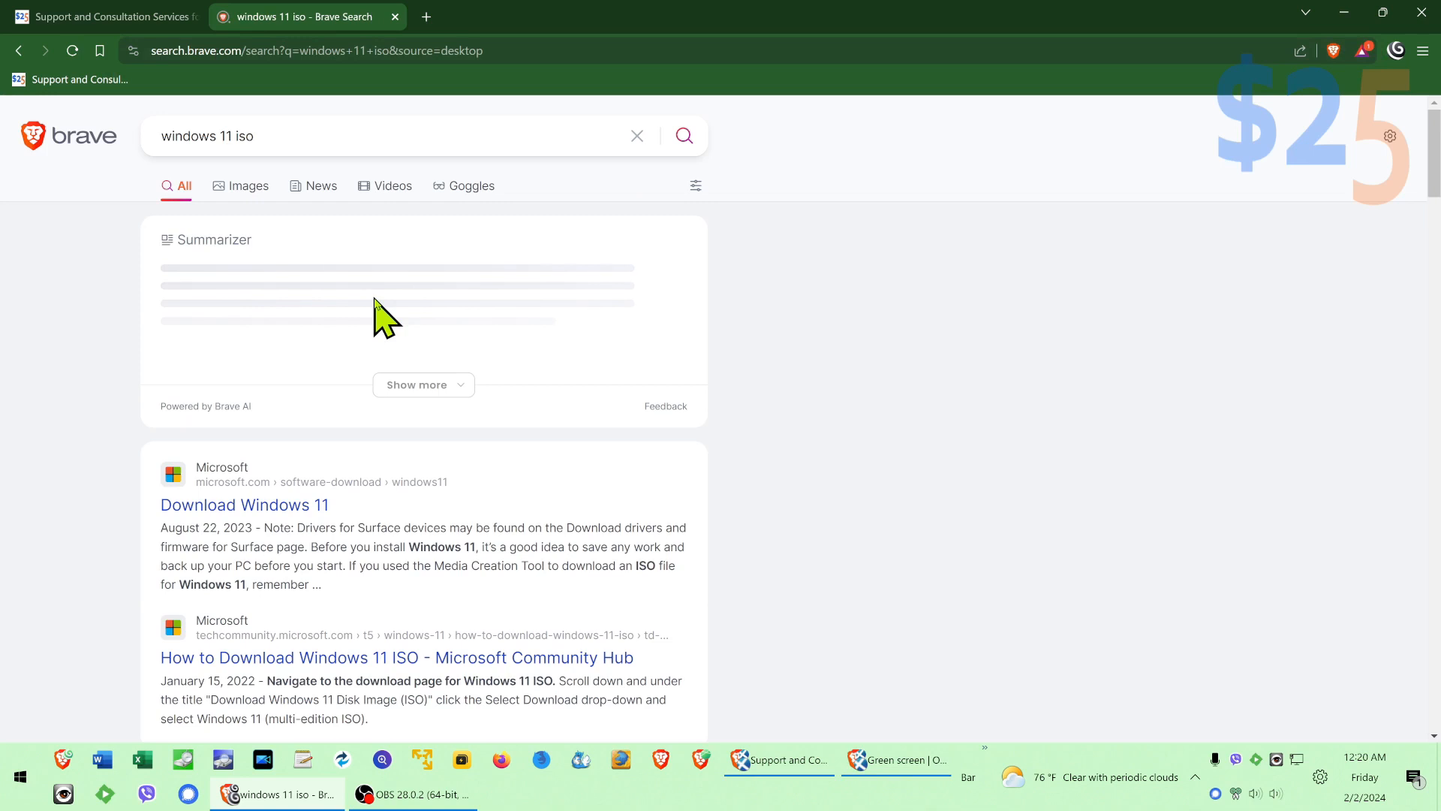
Step: Open Microsoft's Download Windows 11 page and request the disk image Windows 11 (multi-edition ISO for x64 devices)
left_click(322, 512)
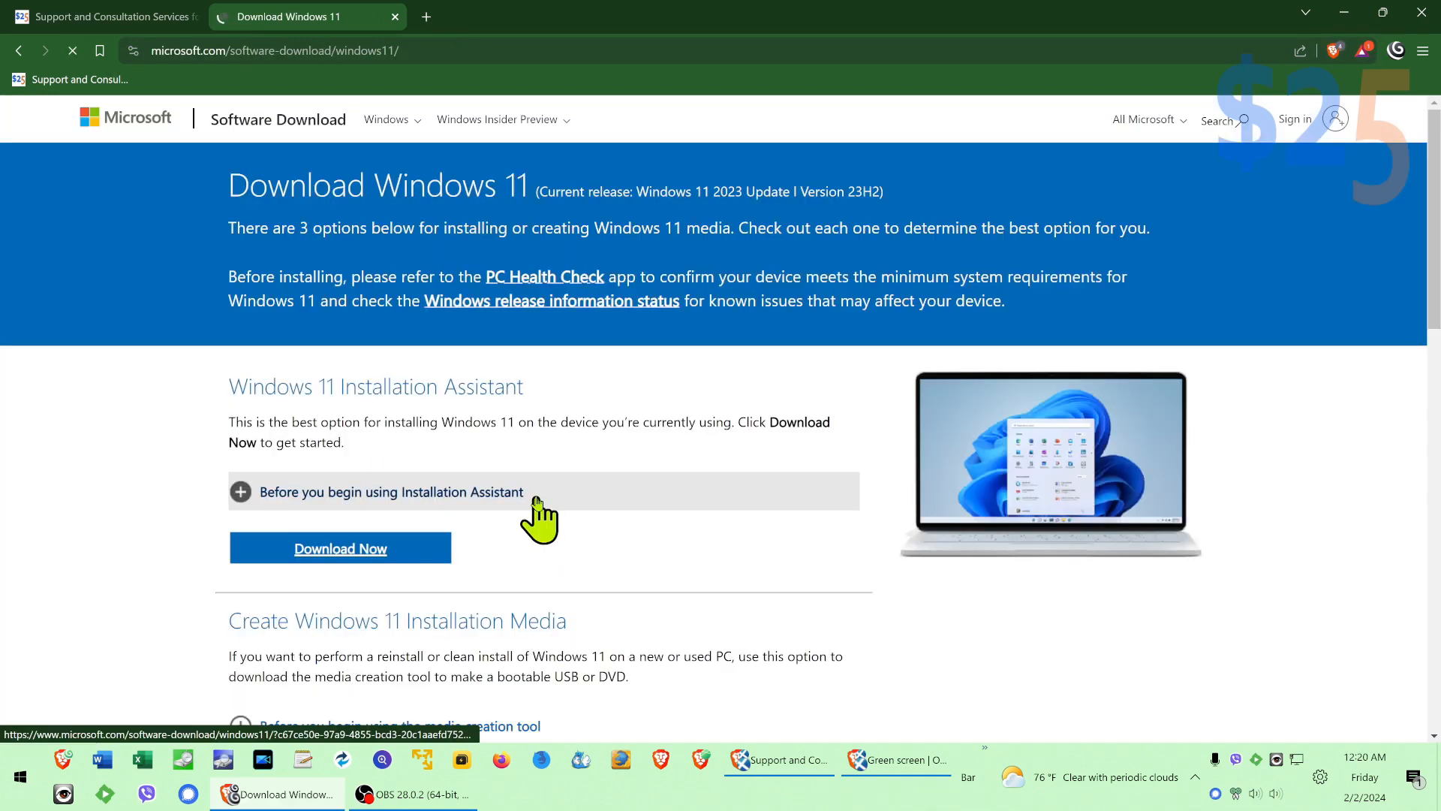
scroll(477, 518, "down", 3)
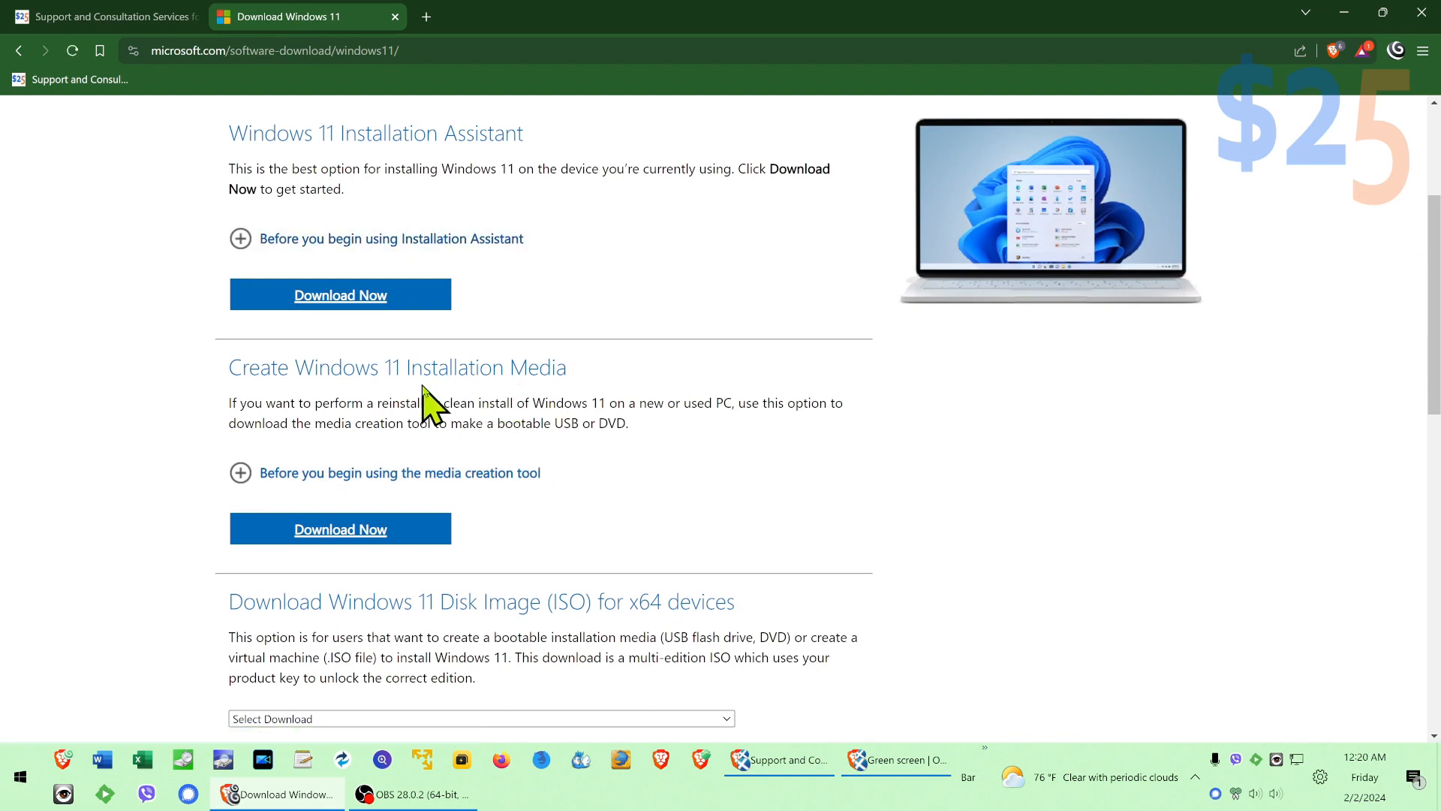
scroll(616, 496, "down", 3)
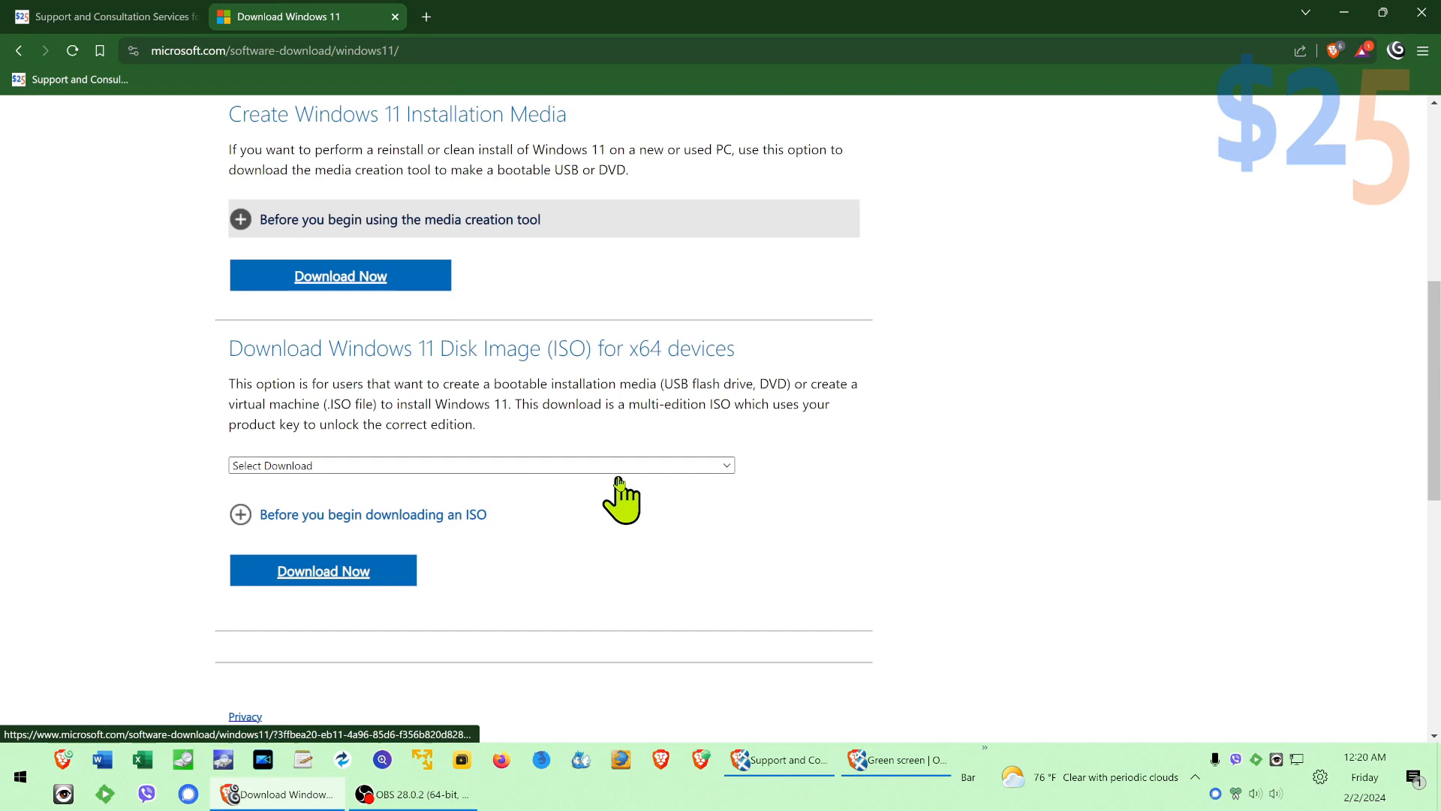
left_click(495, 467)
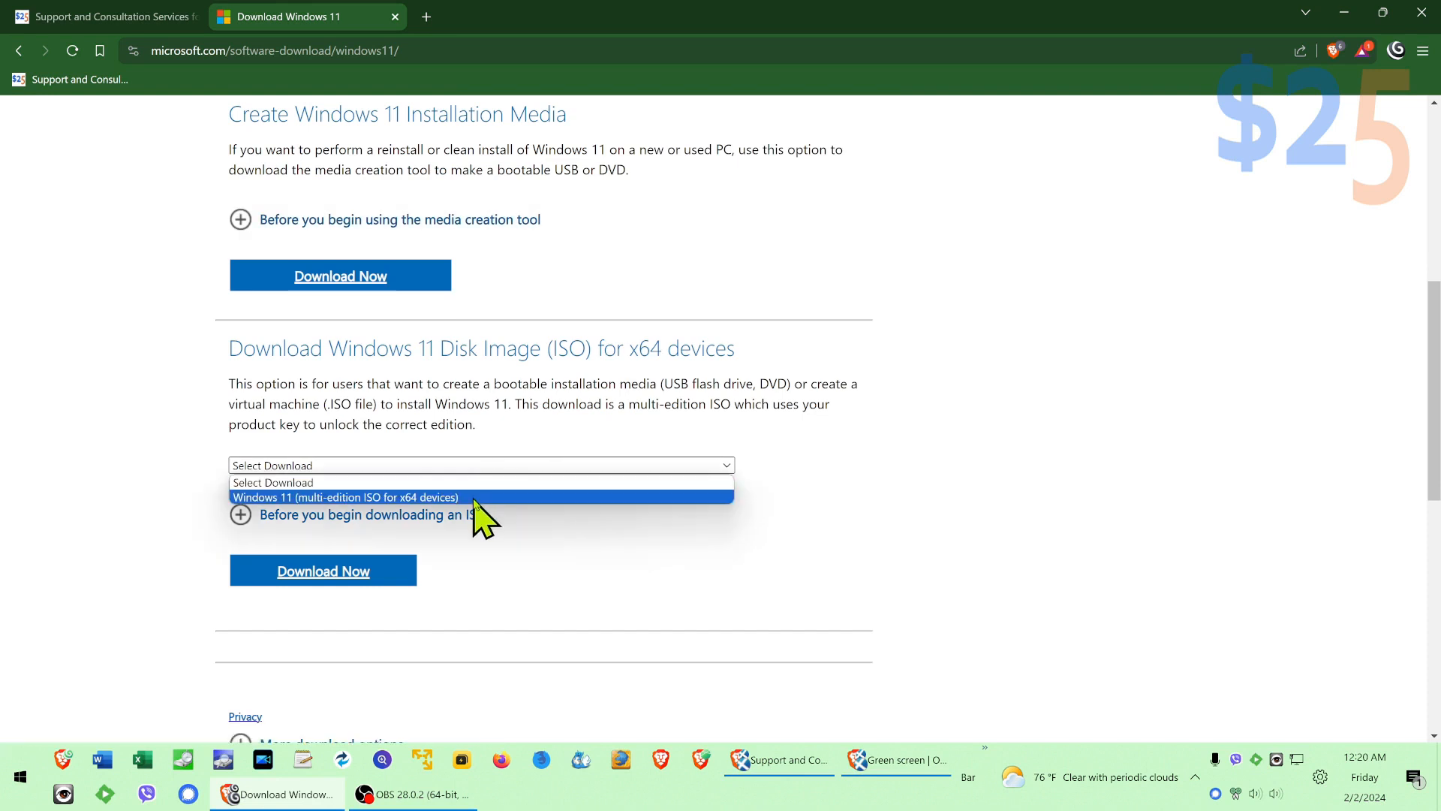
left_click(475, 500)
left_click(335, 573)
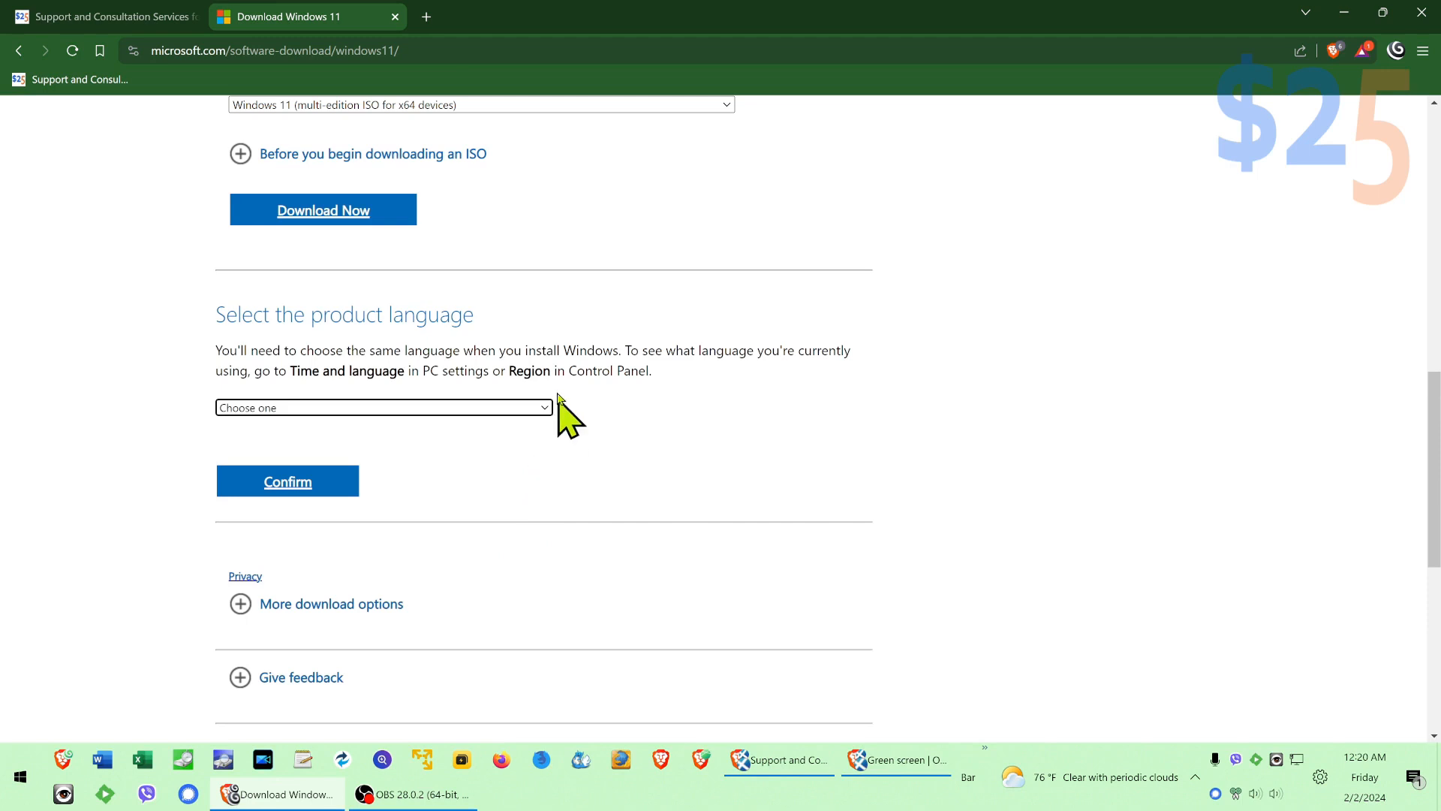
Step: Confirm English (United States) as the product language and save the 64-bit ISO as Win11_23H2_English_x64v2 in the 5Squared downloads folder
left_click(524, 410)
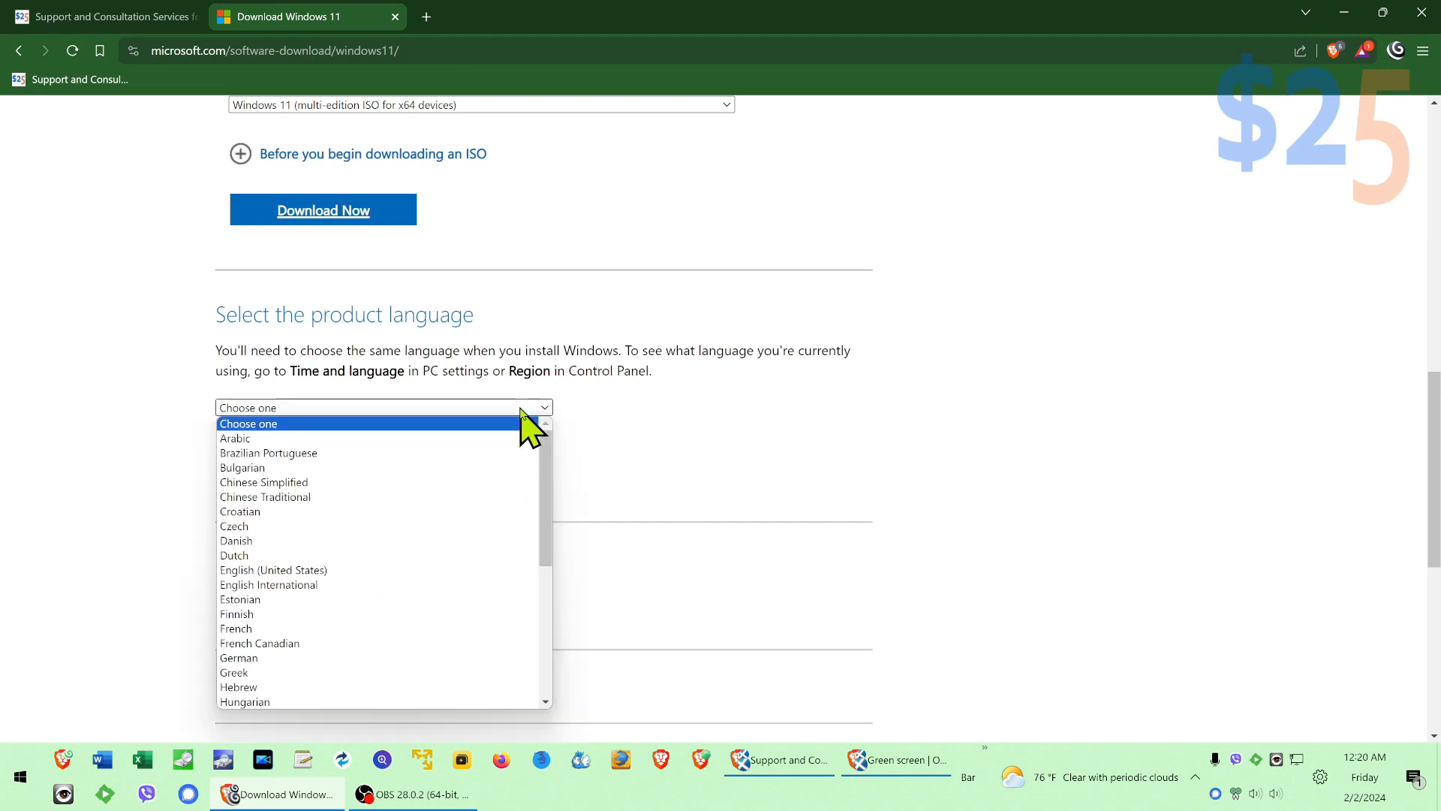
left_click(418, 570)
left_click(308, 484)
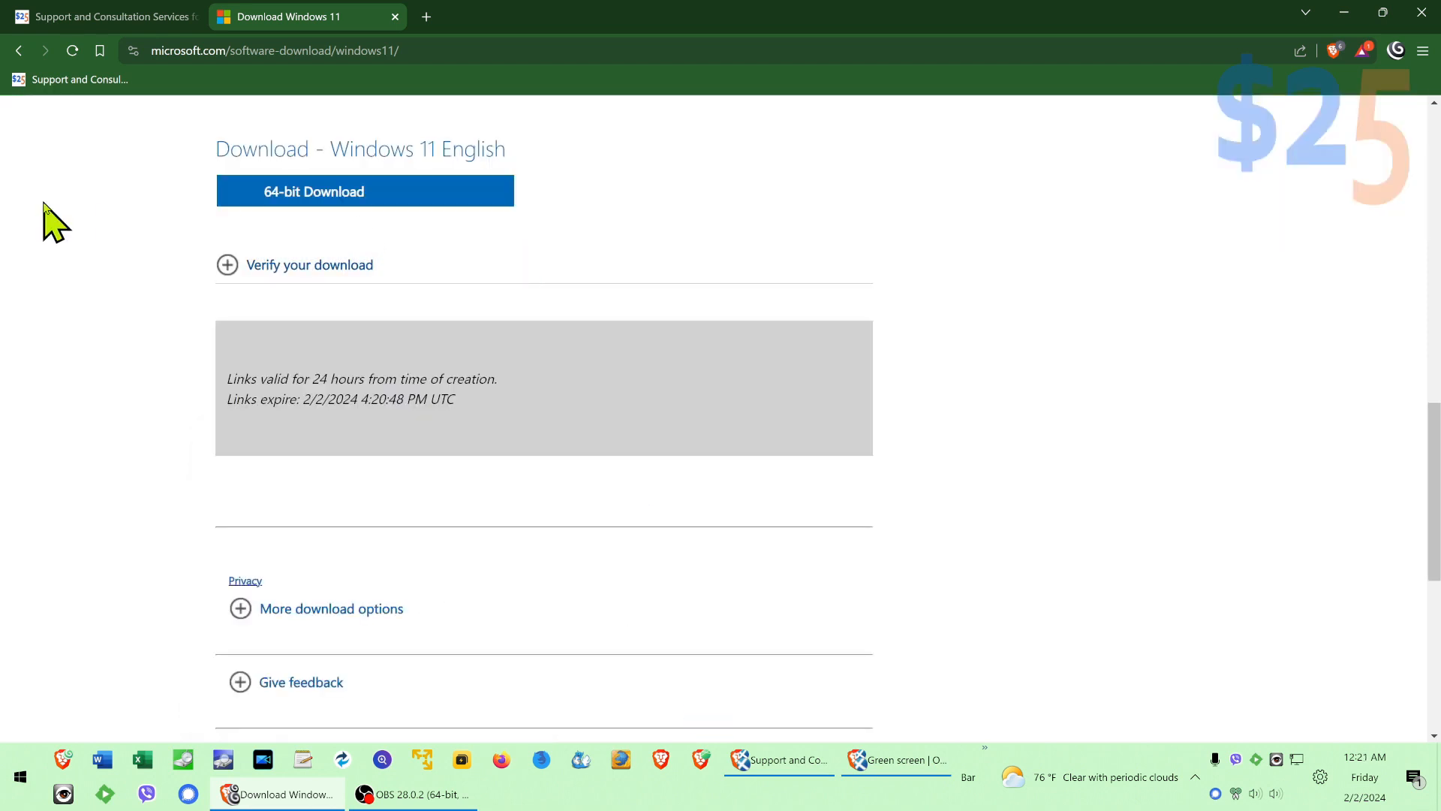
left_click(362, 193)
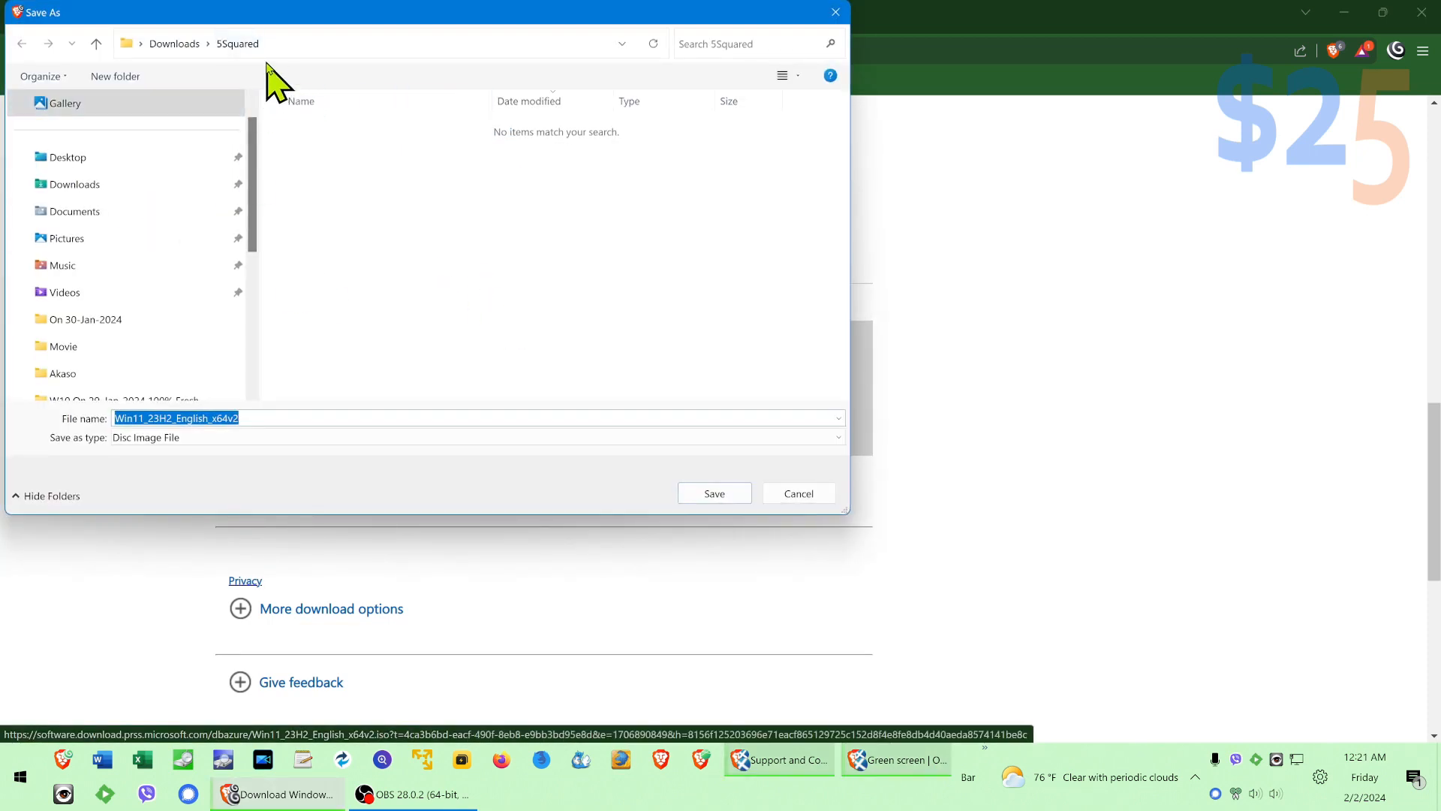
left_click(709, 496)
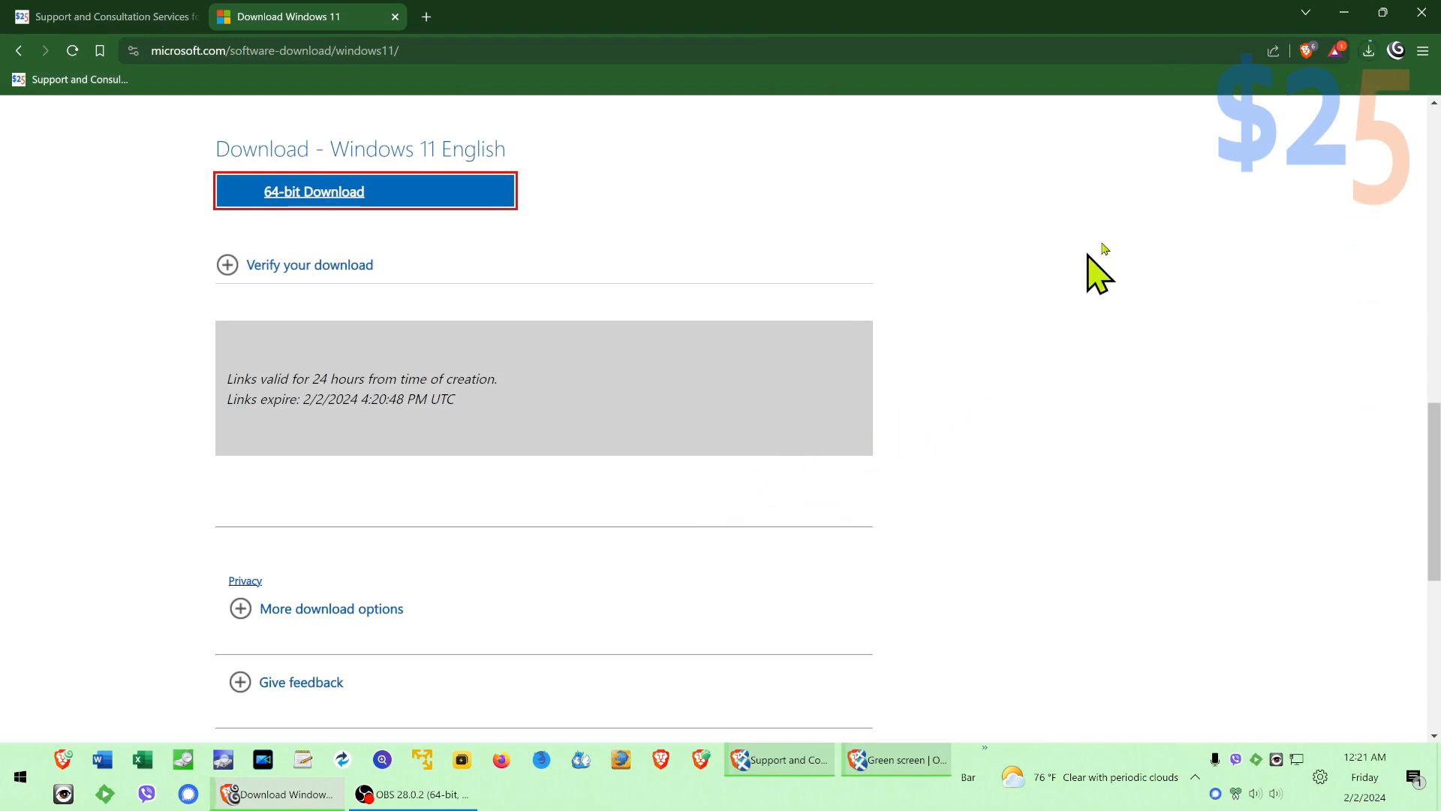
Step: Check the progress of the Windows 11 ISO in the browser's recent downloads
left_click(1368, 52)
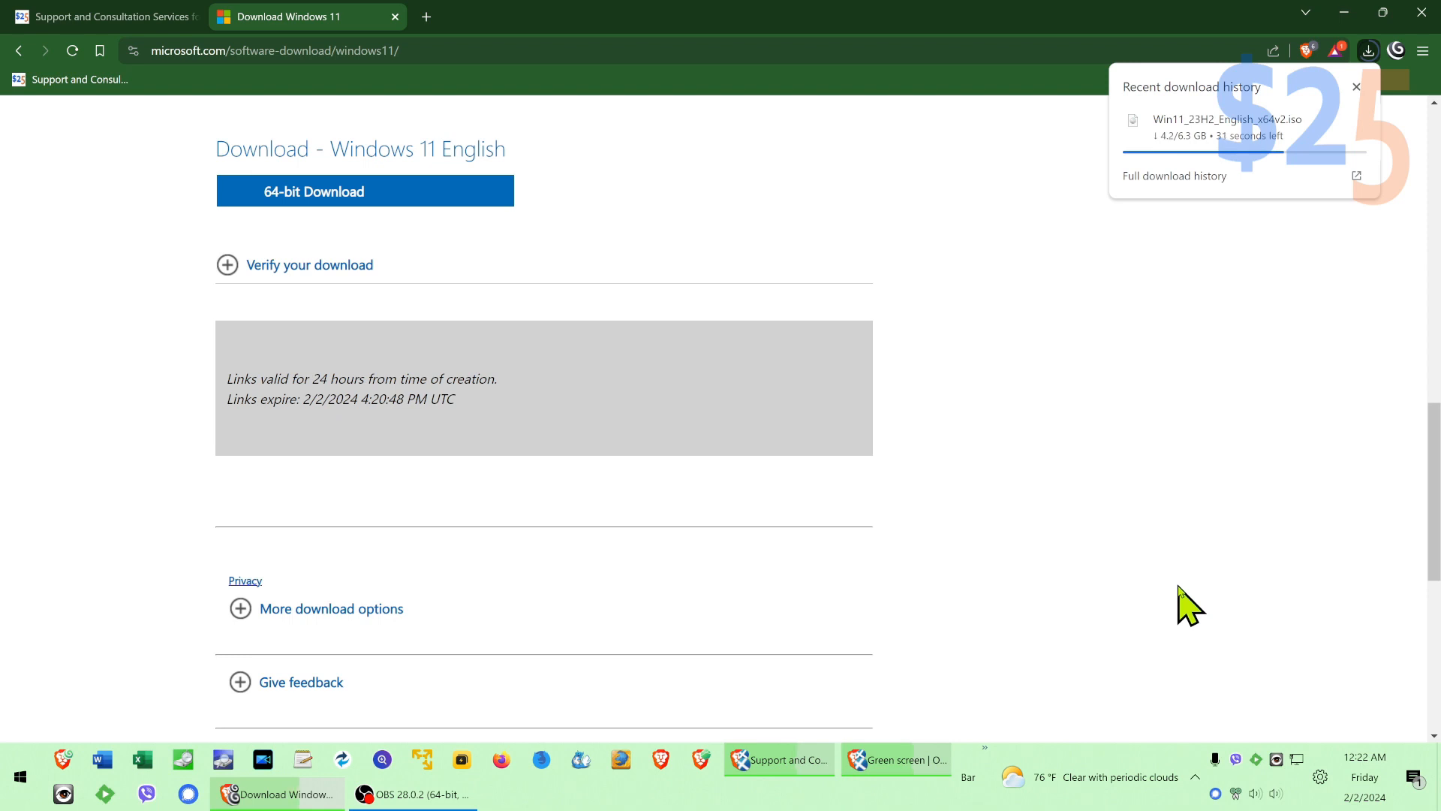
left_click(923, 775)
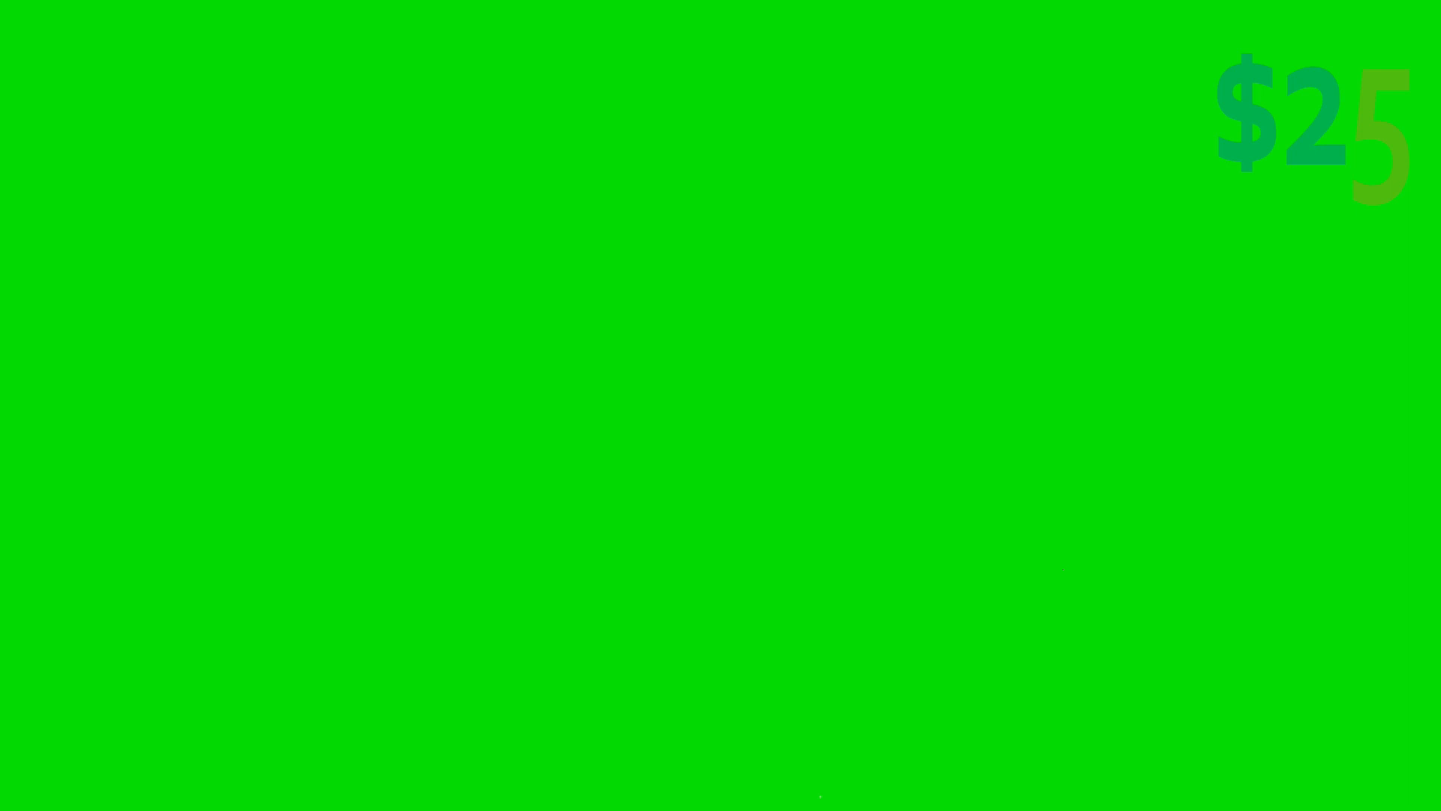
key("alt+Tab")
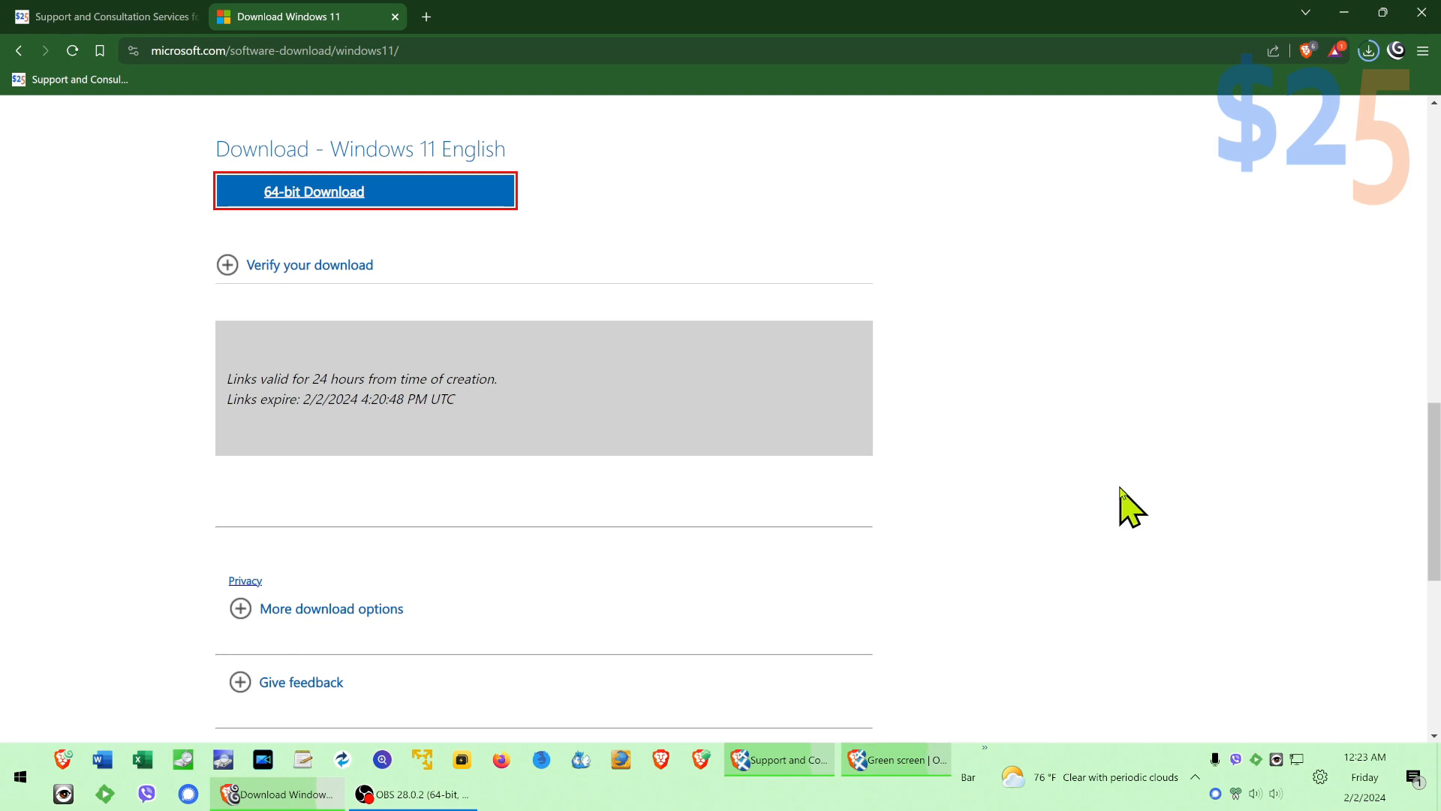
left_click(1367, 51)
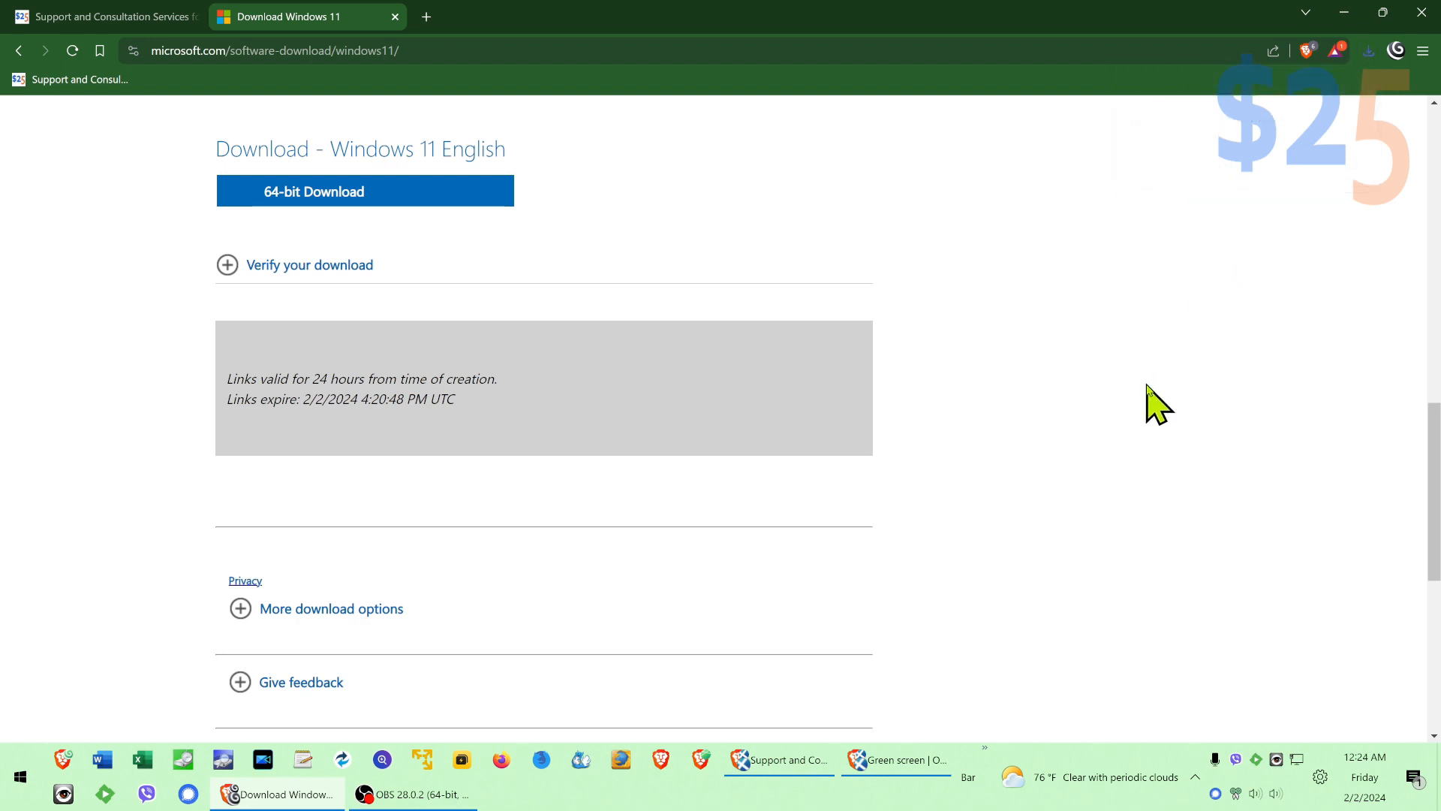
Step: Launch portable Rufus 4.4 and start writing Win11_23H2_English_x64v2.iso to the 32 GB USB drive as a standard Windows installation
left_click(986, 758)
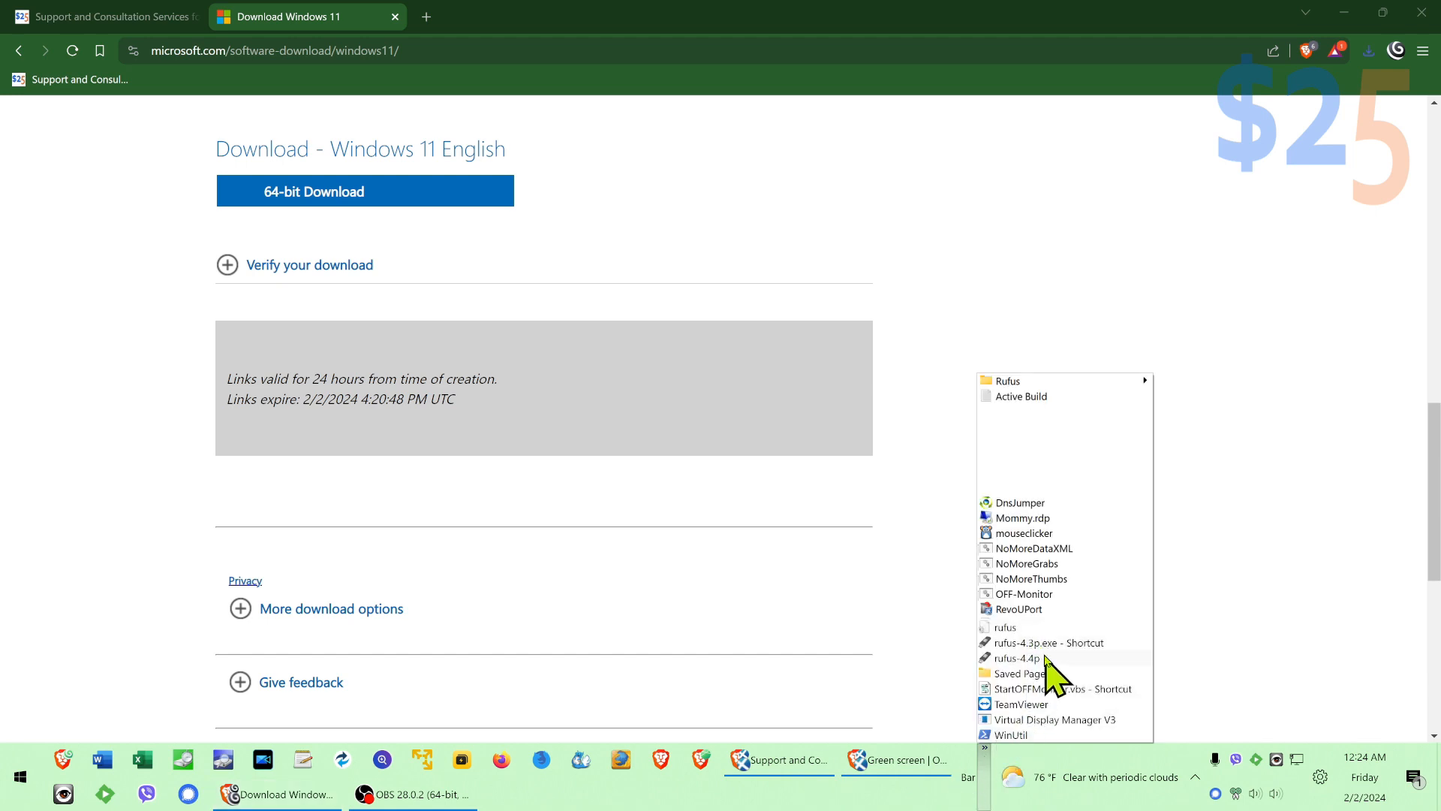
left_click(1035, 657)
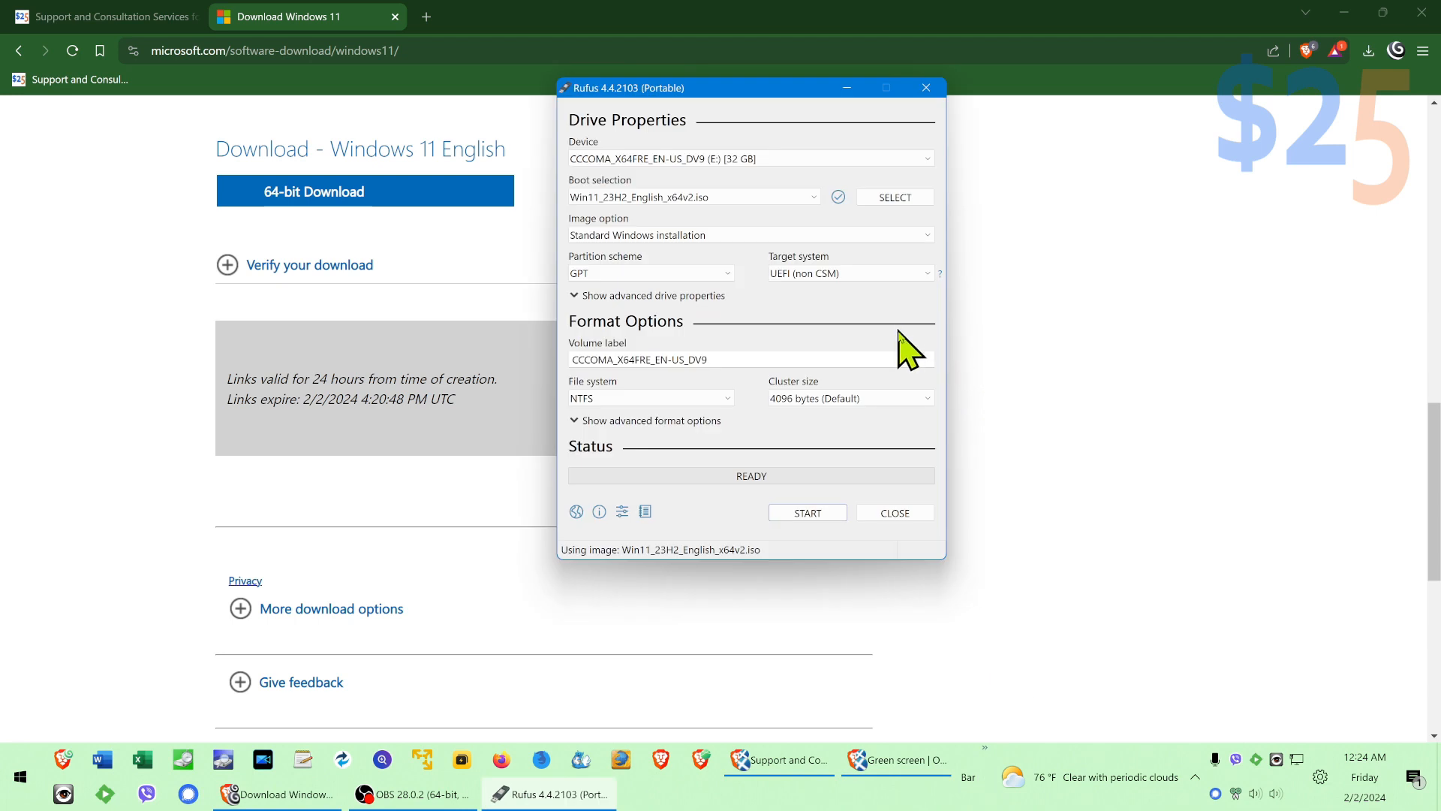
left_click(788, 515)
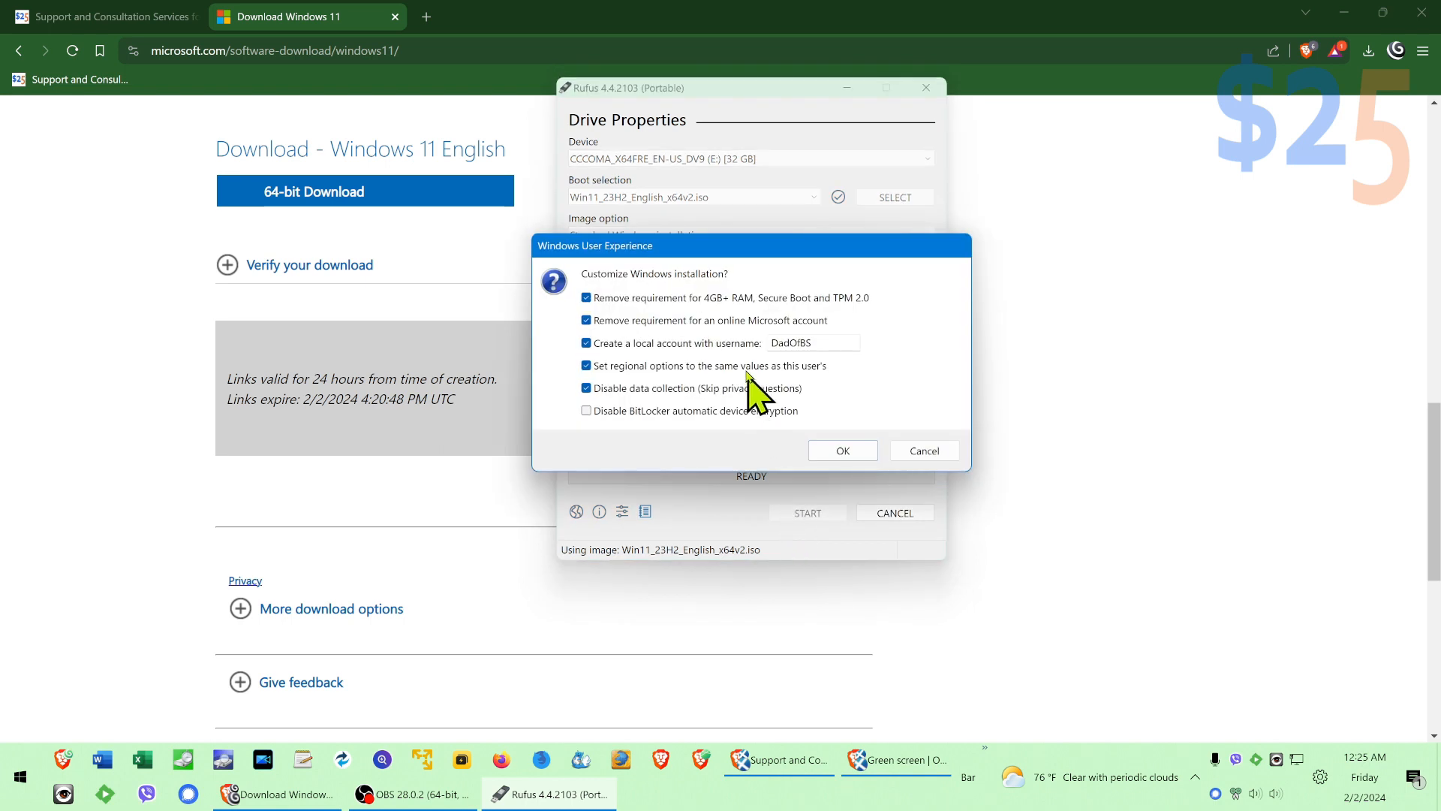
Step: Set the username of the local account in the Windows customization options to 5Squared
double_click(819, 348)
left_click(839, 343)
double_click(807, 343)
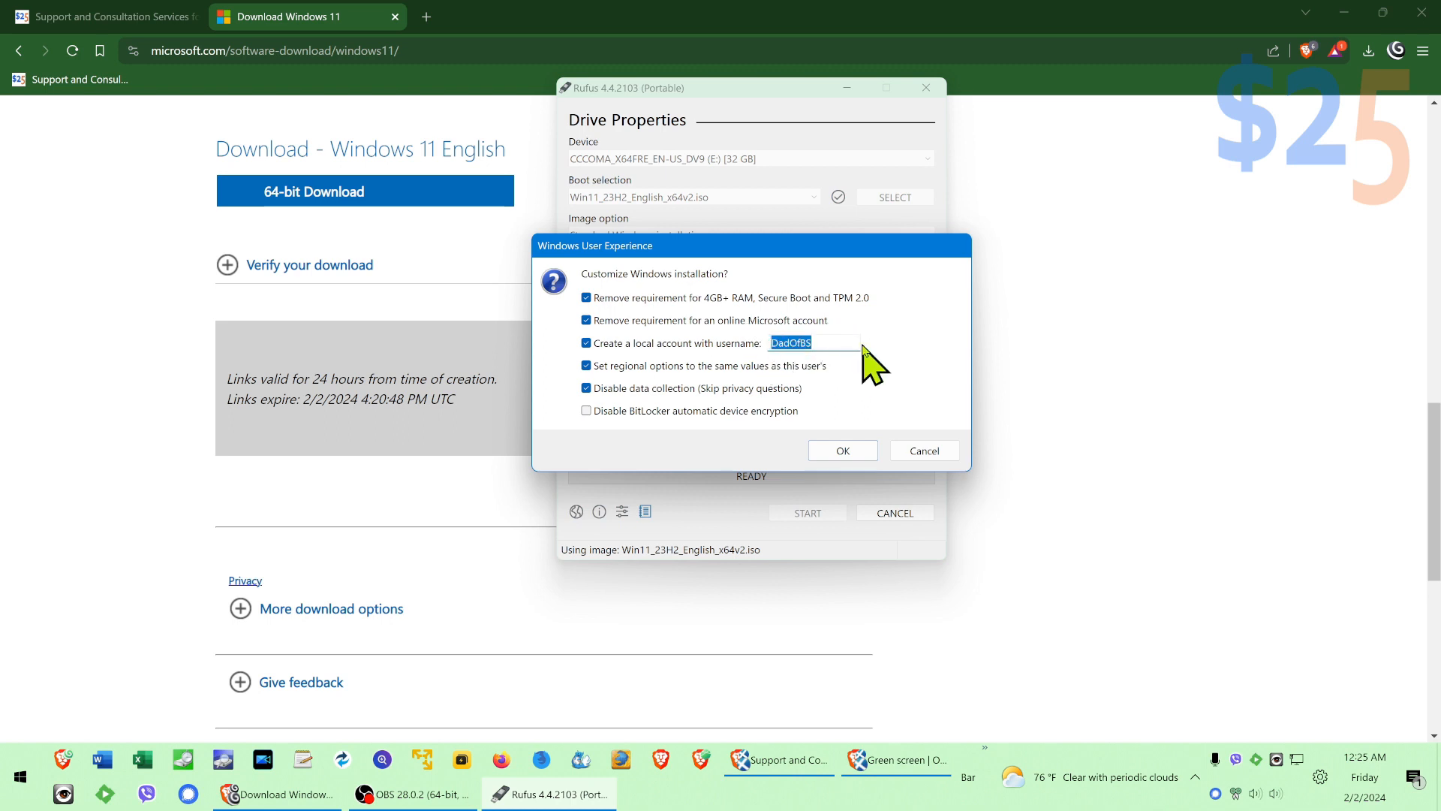
type("5")
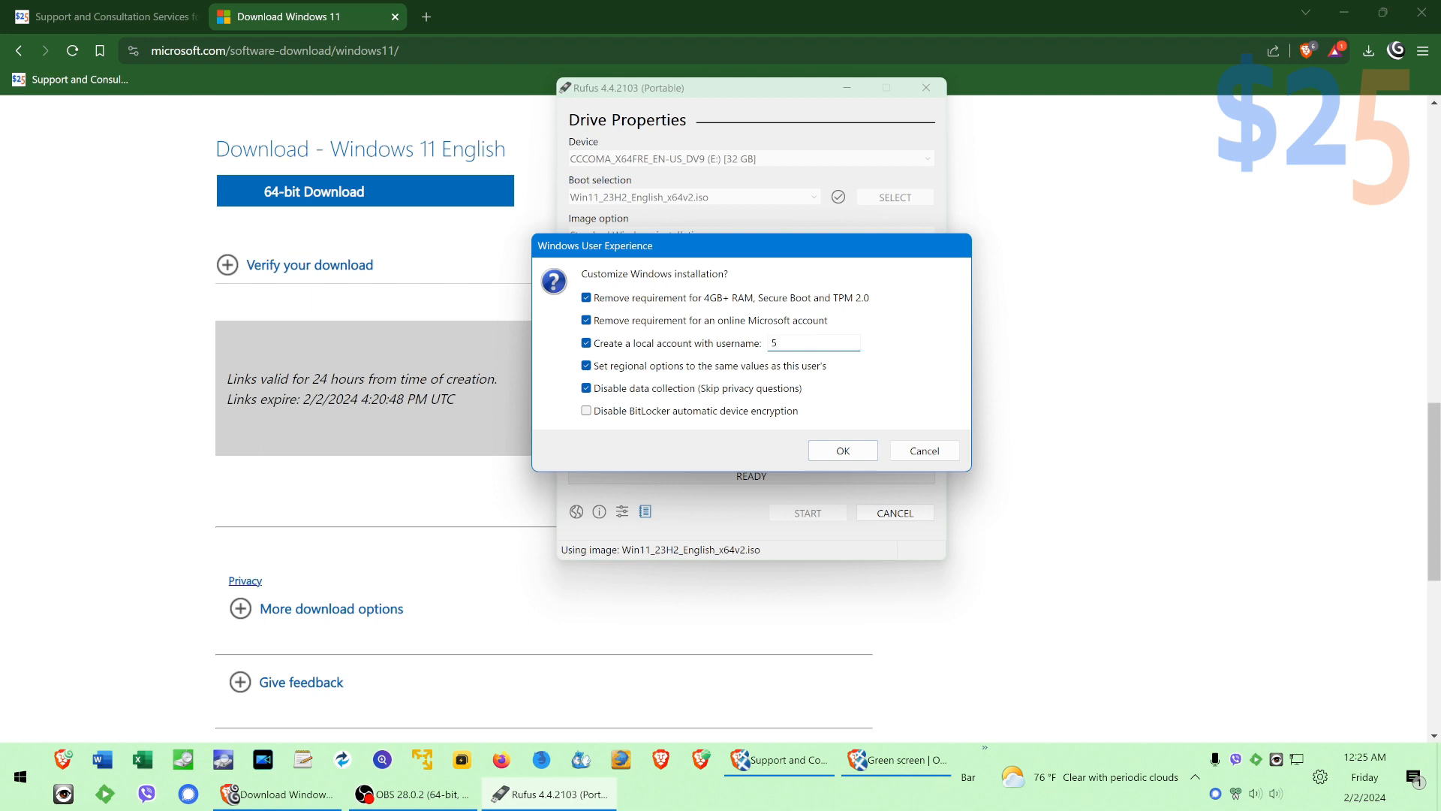
type("Squared")
Step: Accept the Windows customization options and approve erasing all data on the 32 GB USB drive
key("super+d")
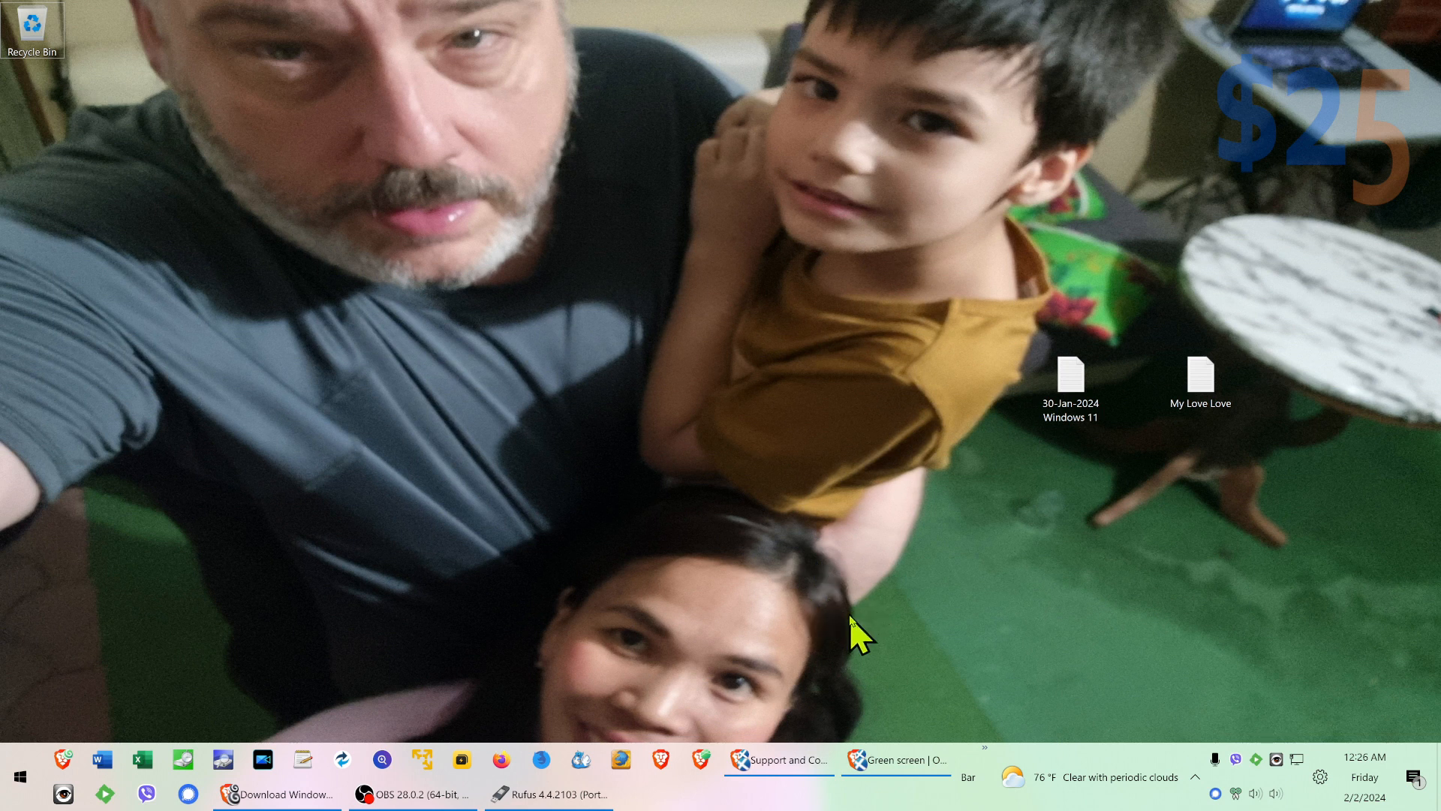
left_click(551, 794)
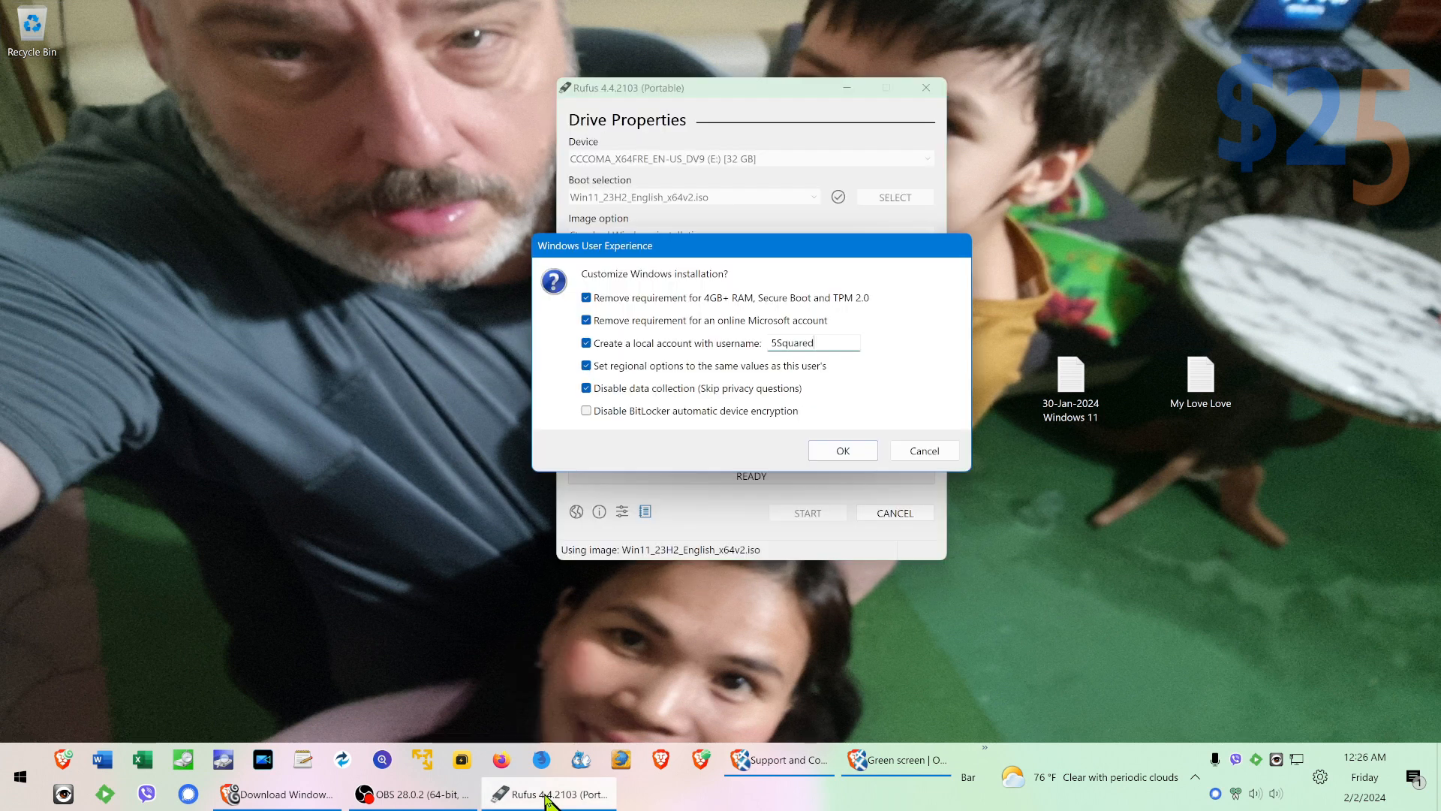
left_click(859, 454)
left_click(814, 342)
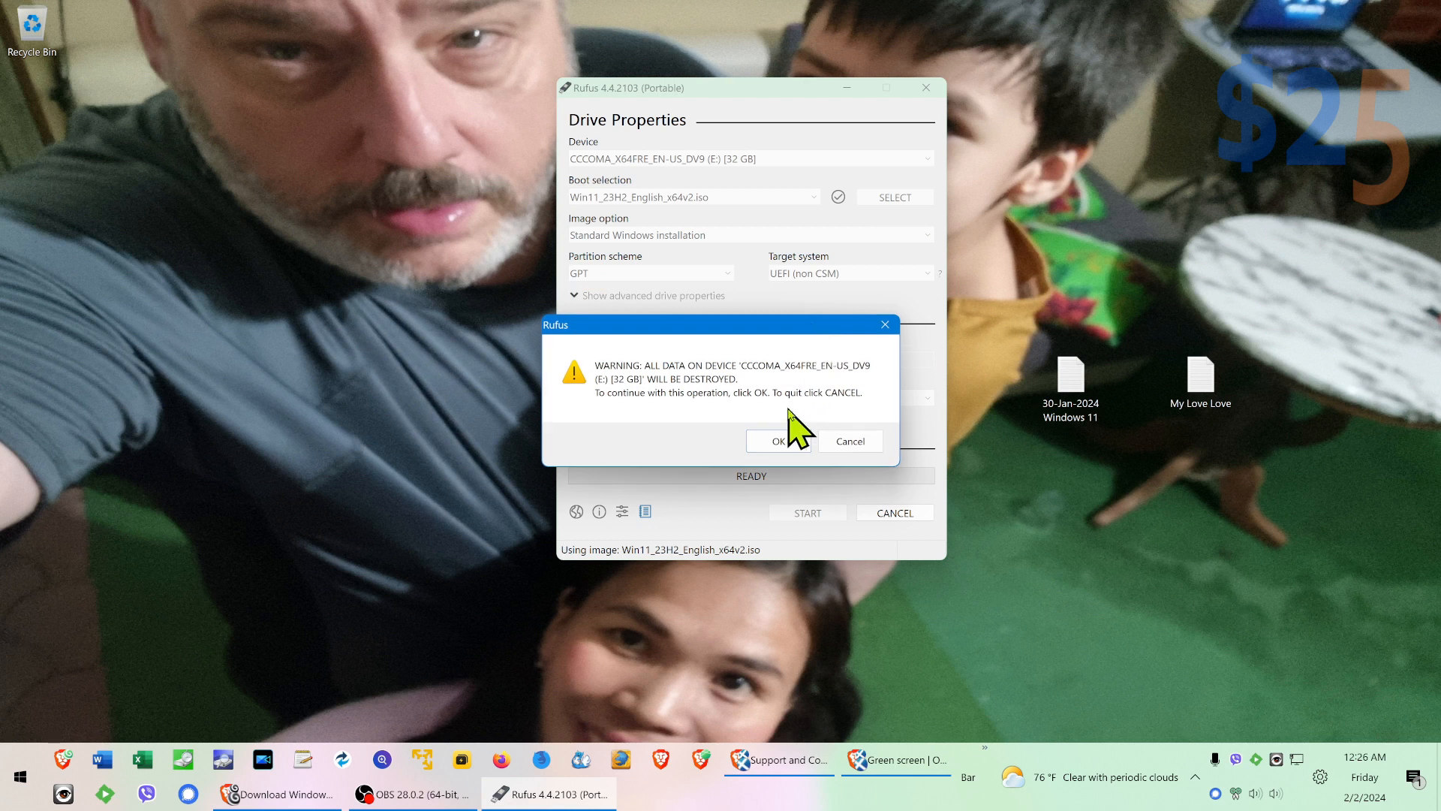
left_click(779, 443)
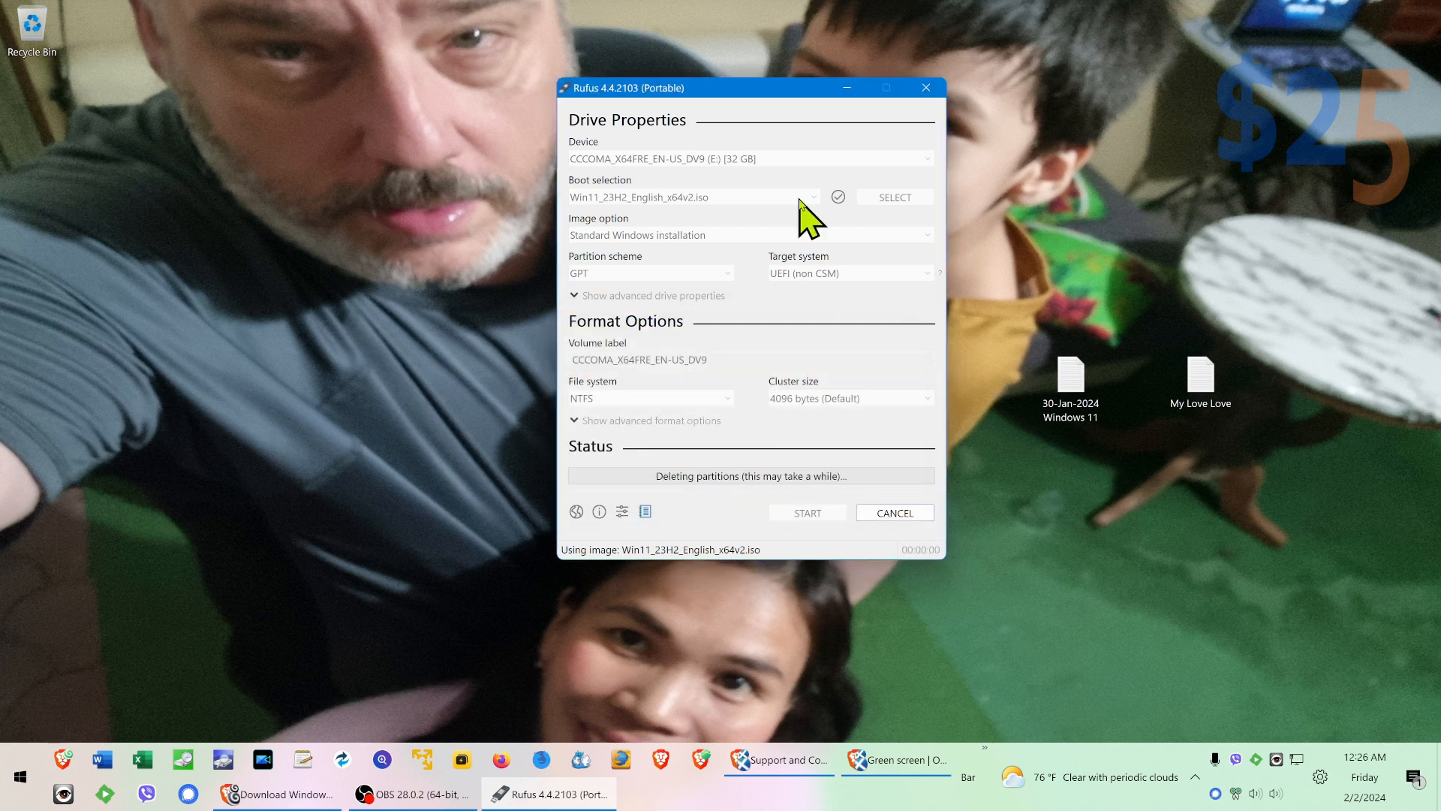
Step: Move the Rufus window clear of the desktop icons and read the "My Love Love" note
left_click_drag(733, 94, 1180, 265)
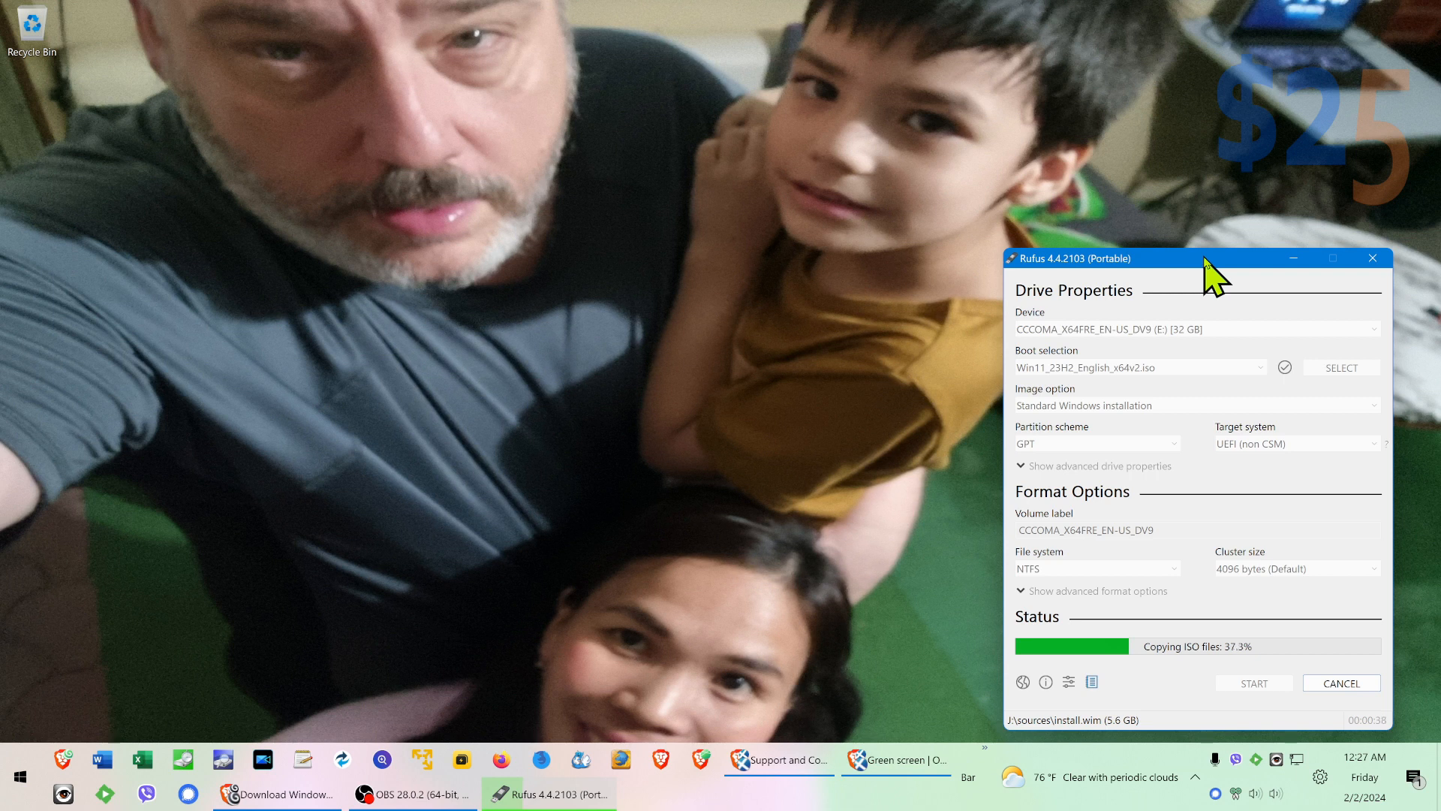
left_click_drag(1205, 263, 374, 10)
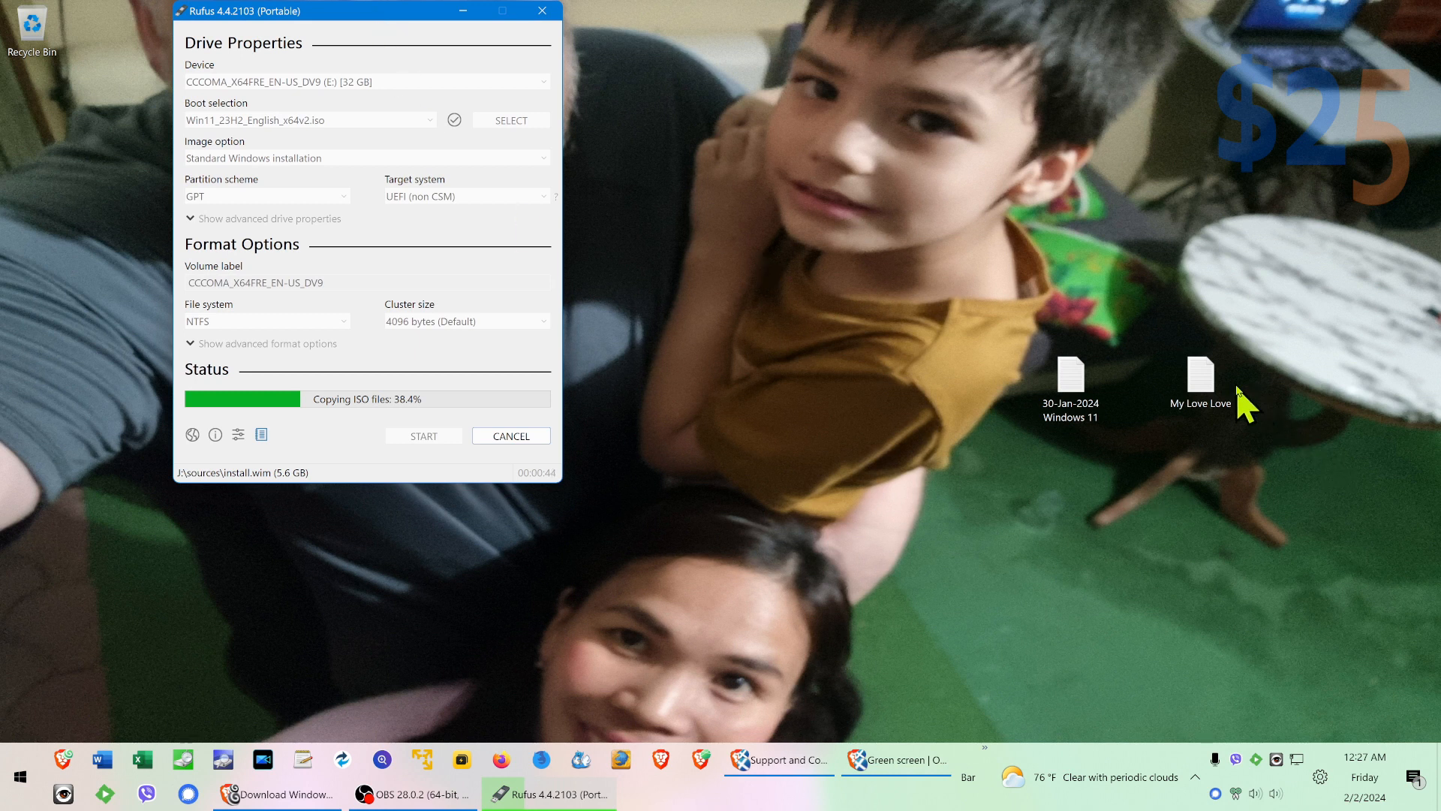
left_click(1202, 406)
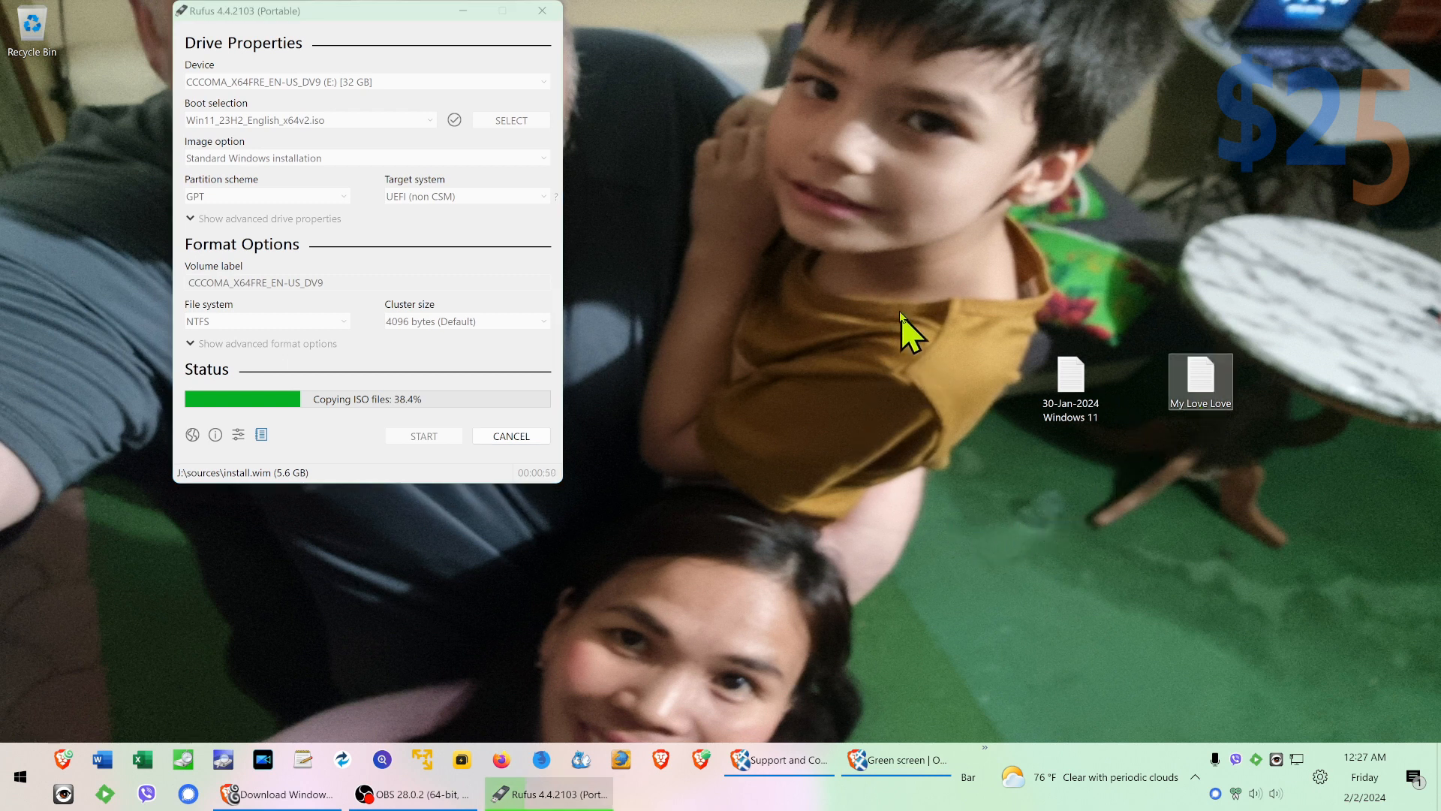
double_click(1197, 369)
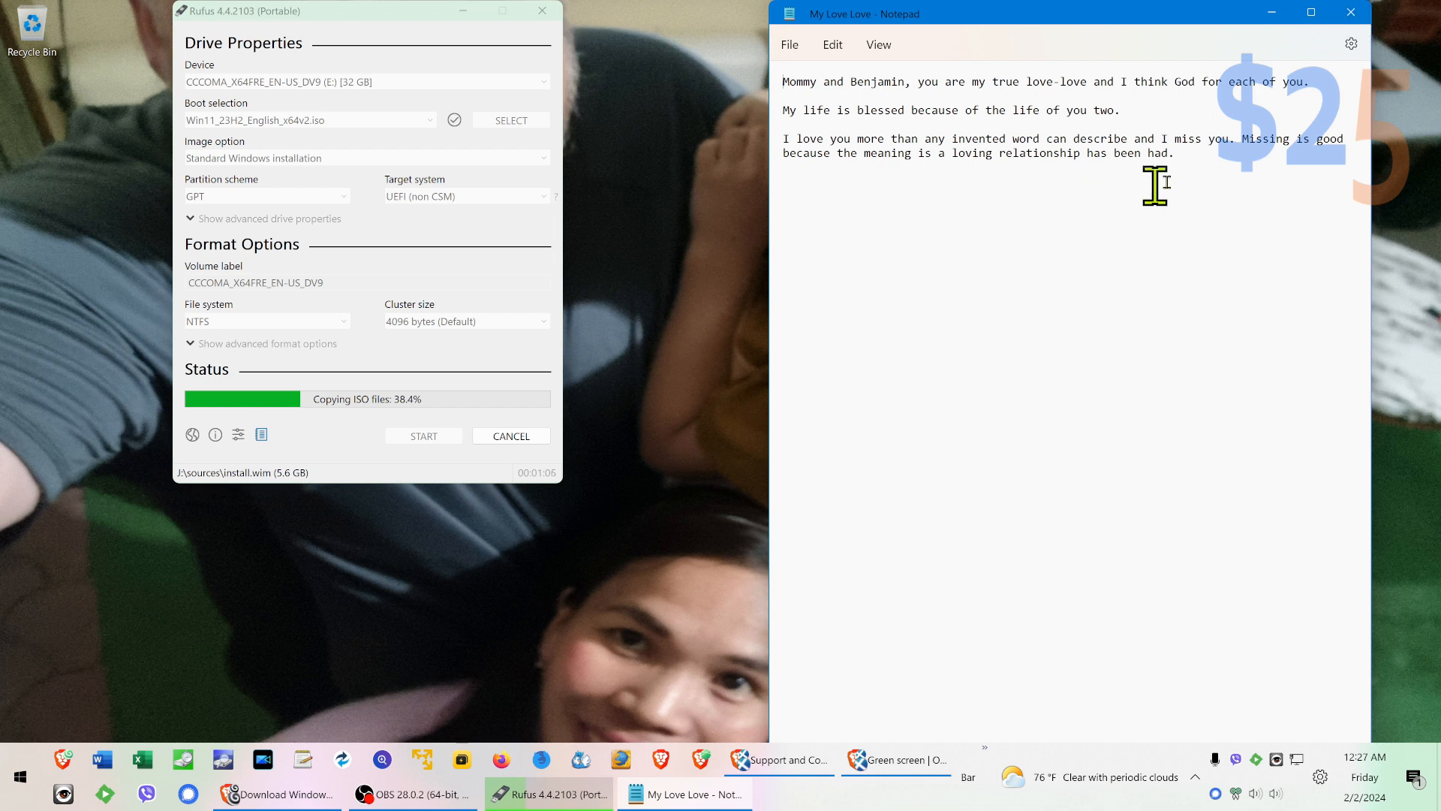
left_click(1351, 12)
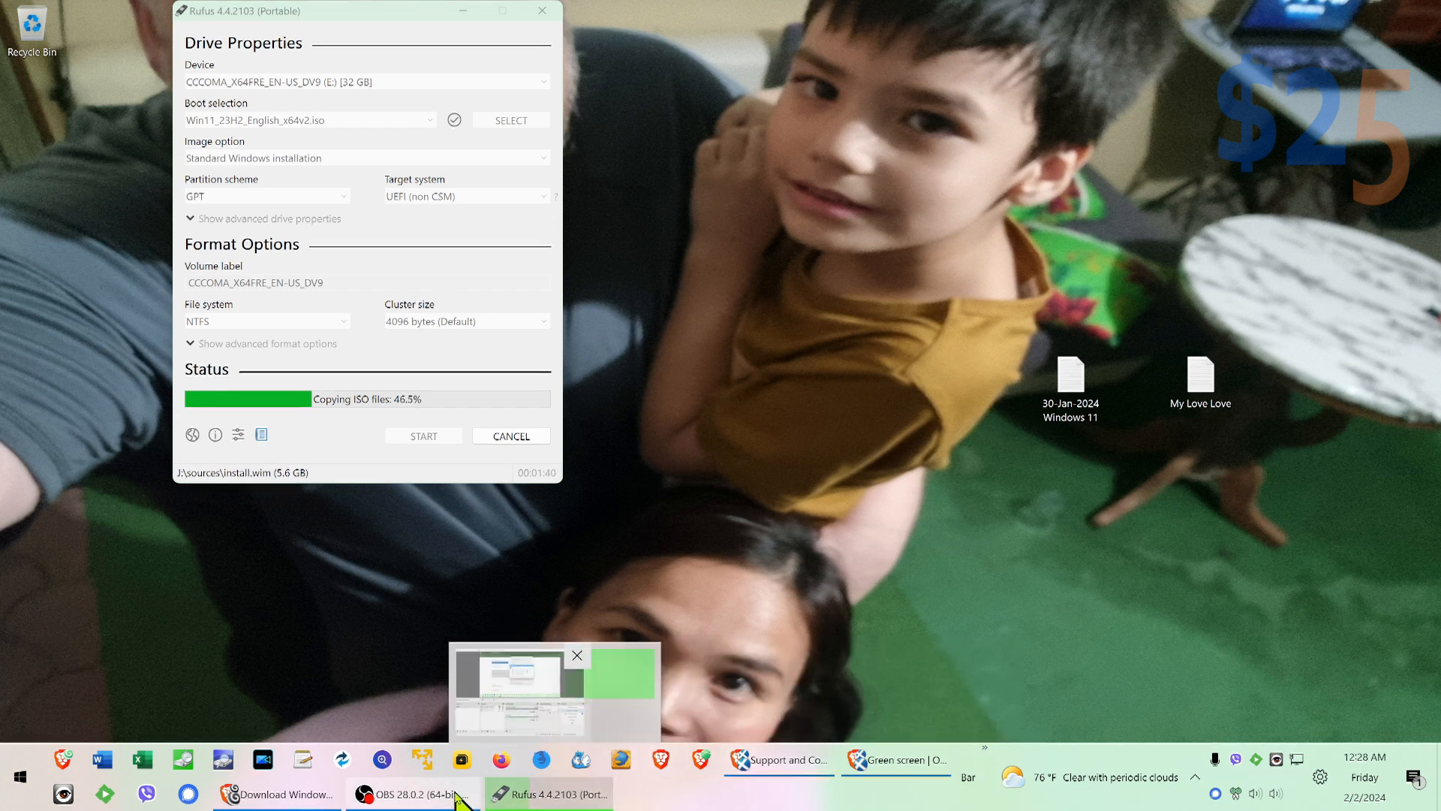
Step: Show the 5squaredsupport.tech website in Brave and place the Rufus window in front of it, clear of the main heading
left_click(329, 798)
left_click(154, 19)
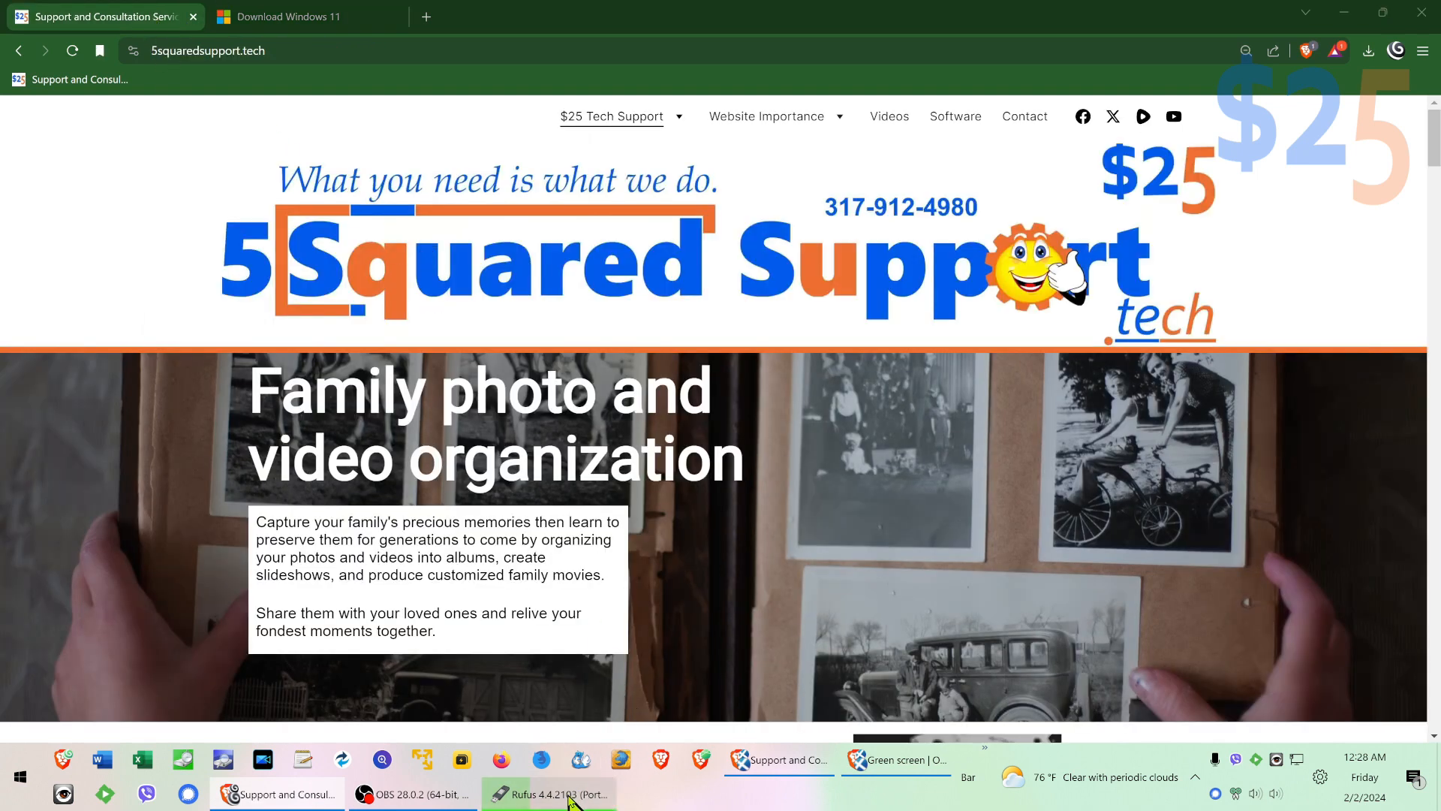
left_click(586, 797)
left_click_drag(404, 11, 64, 182)
left_click_drag(405, 284, 1193, 269)
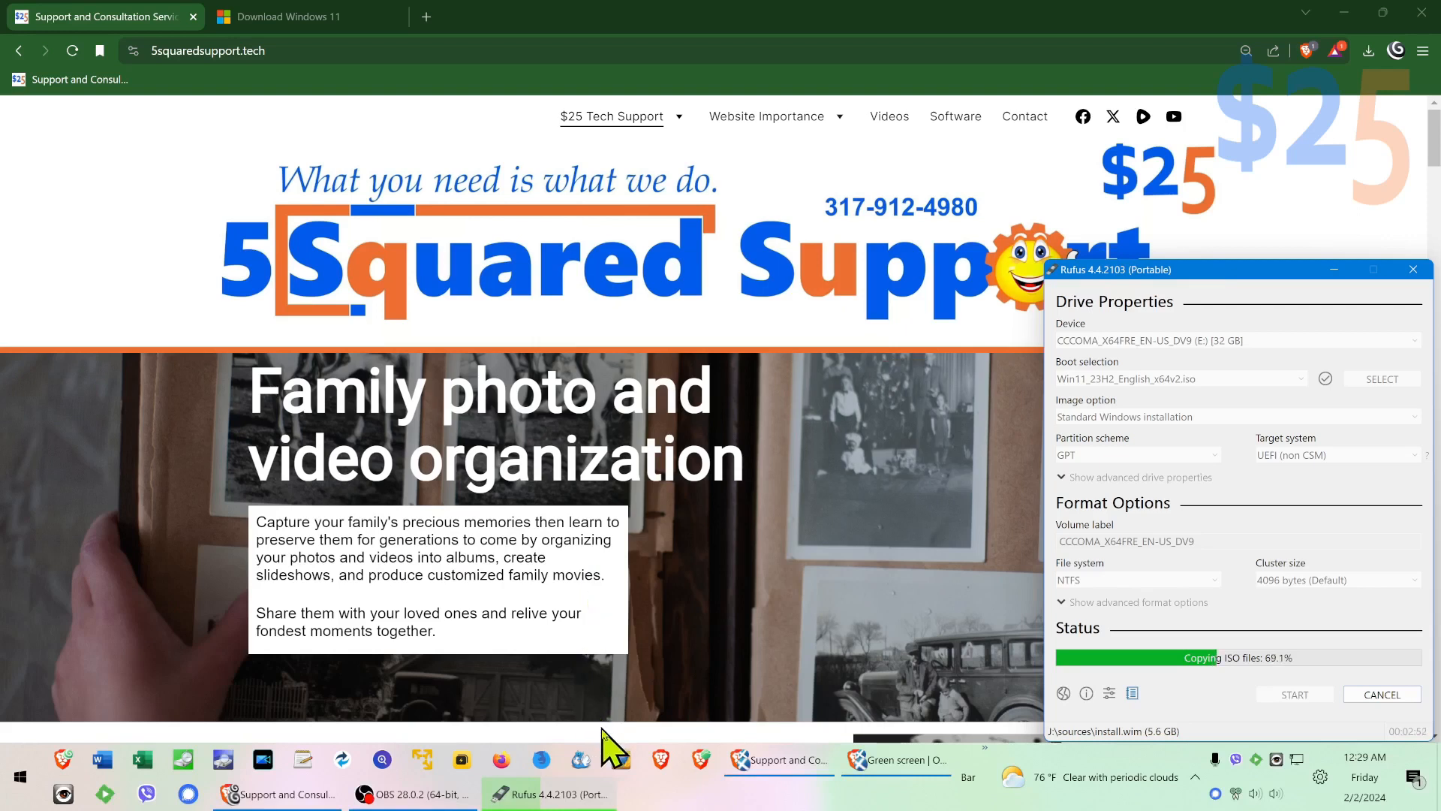
Step: Switch to Macrium Reflect and start a disk image of Disk 2 with all its partitions included
left_click(343, 761)
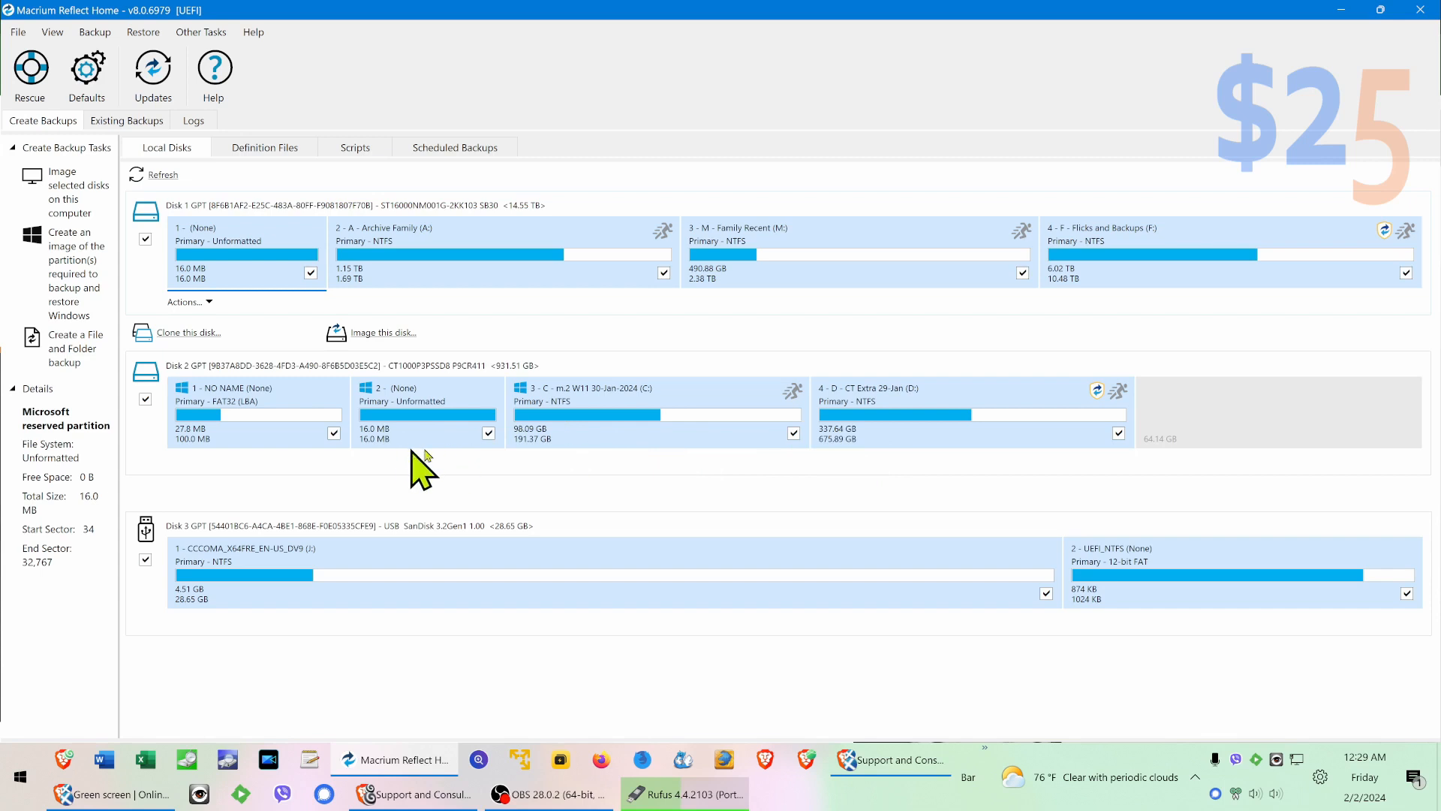
left_click(653, 467)
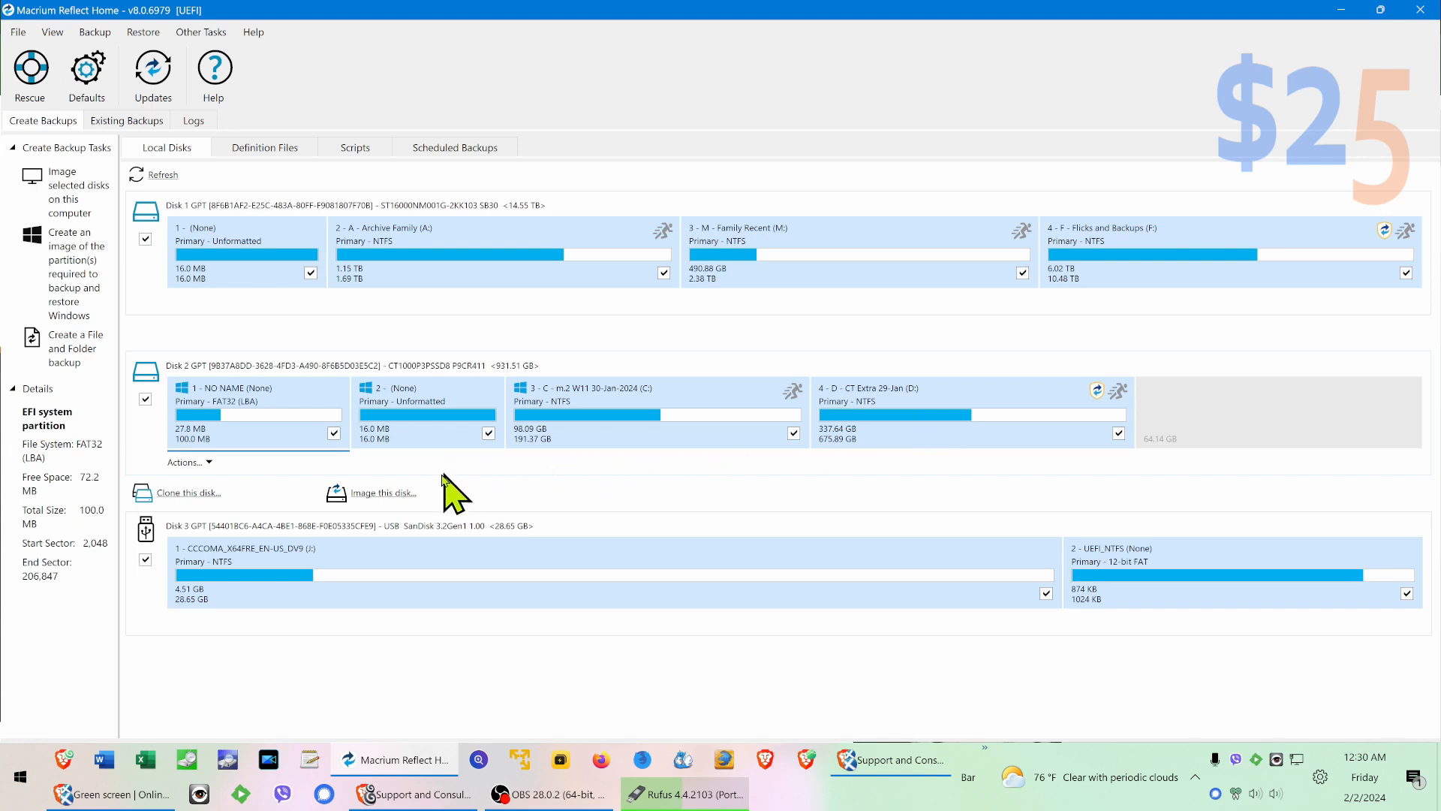
left_click(399, 493)
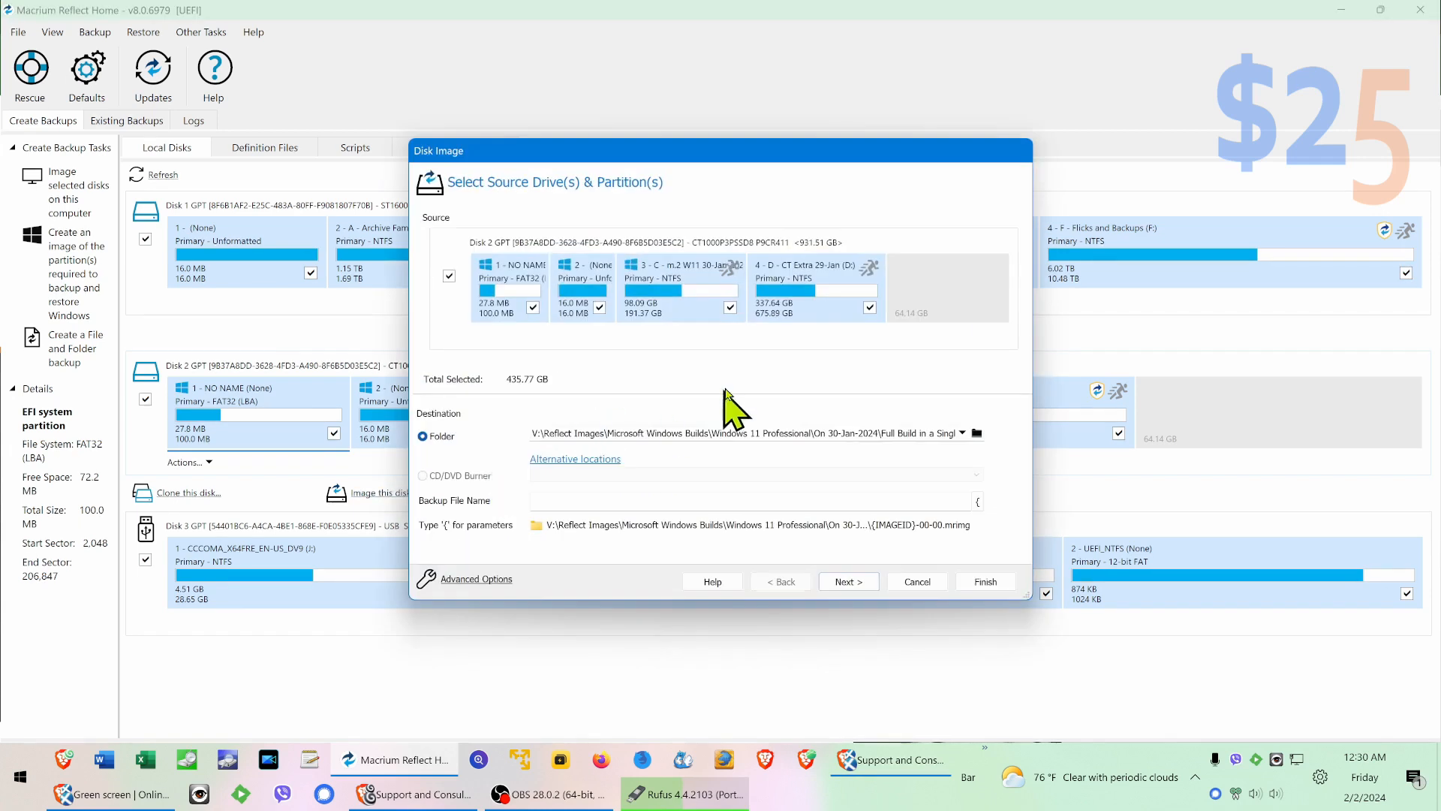
Step: Browse for the image's destination folder and expand the F - Flicks and Backups (F:) drive under This PC
left_click(977, 433)
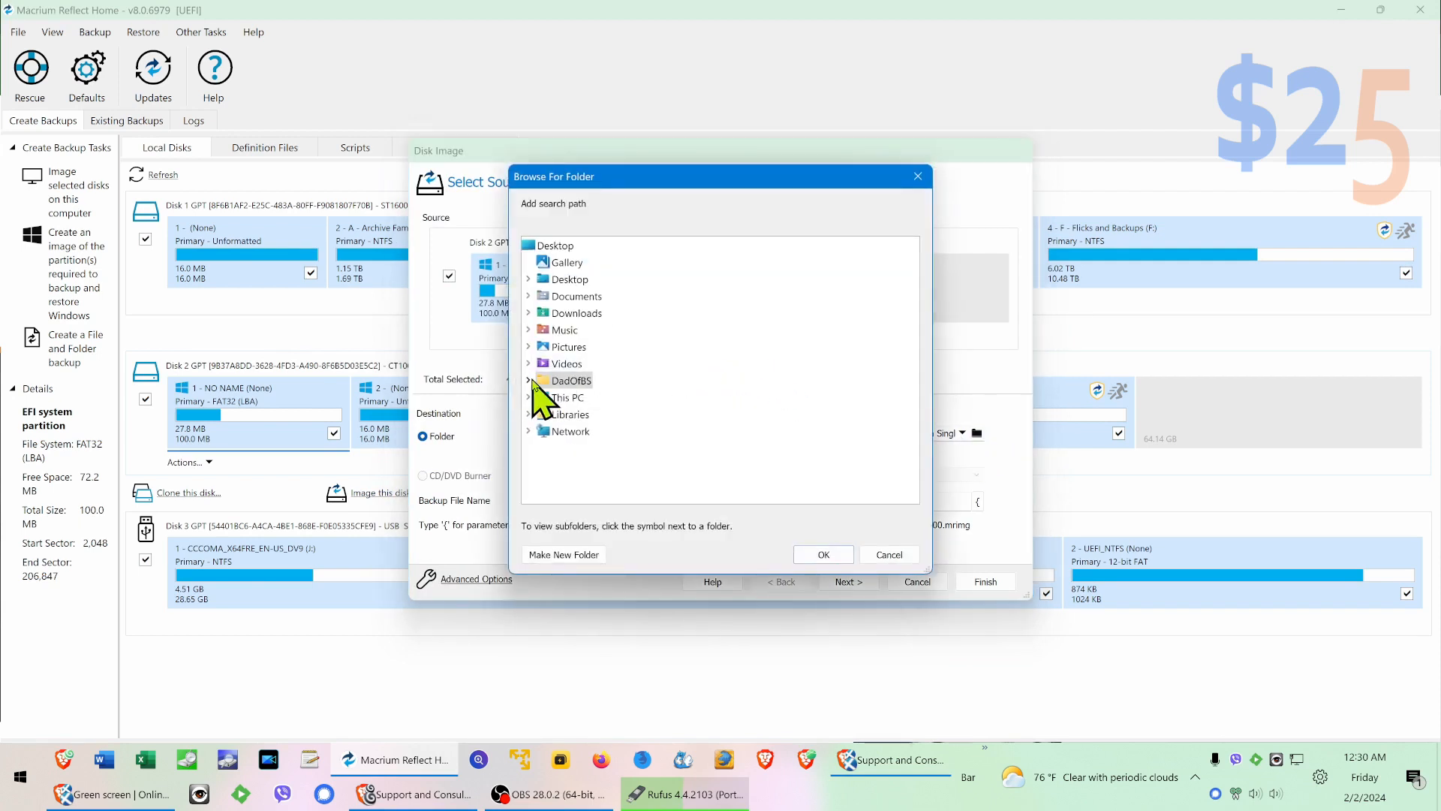
double_click(541, 380)
scroll(724, 370, "down", 3)
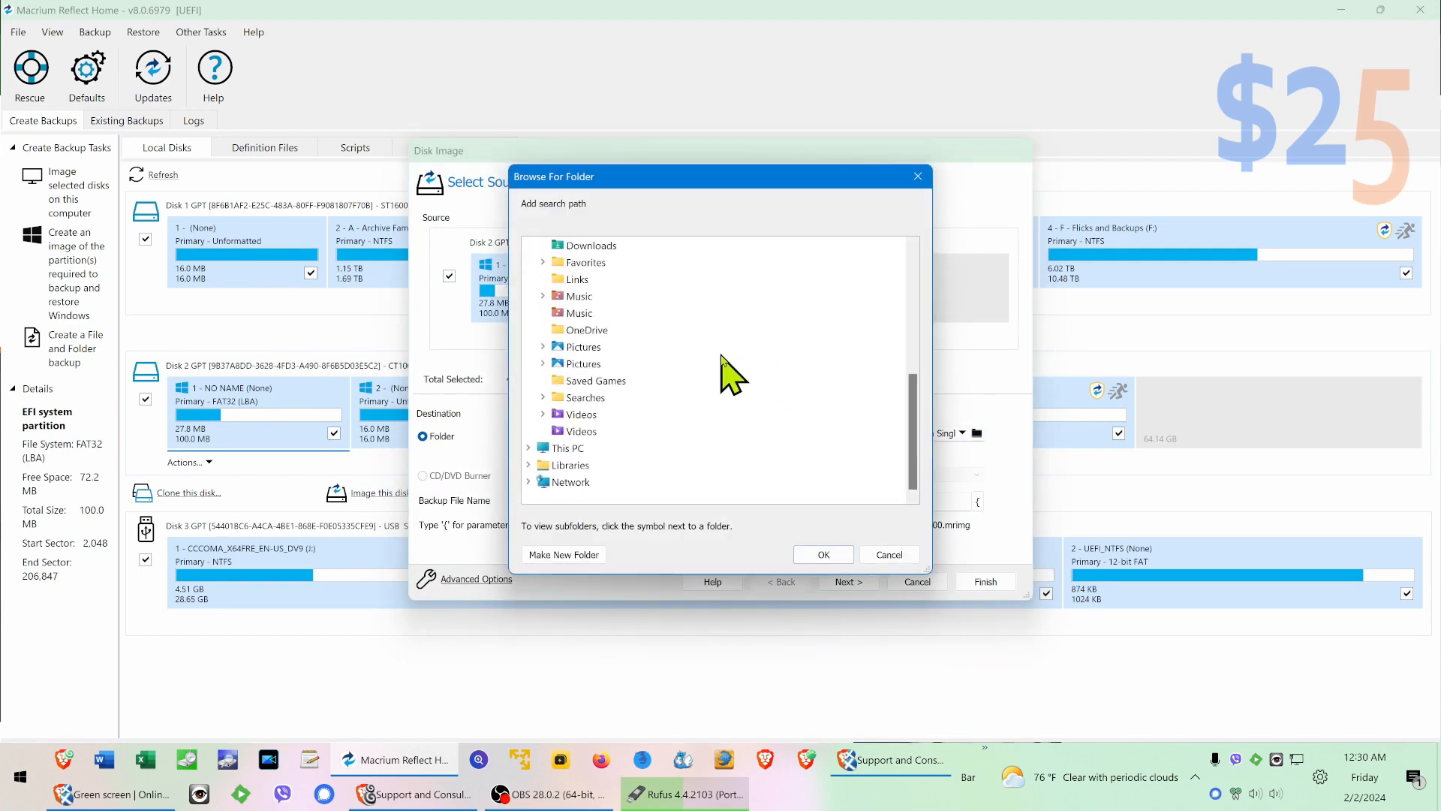
left_click(528, 449)
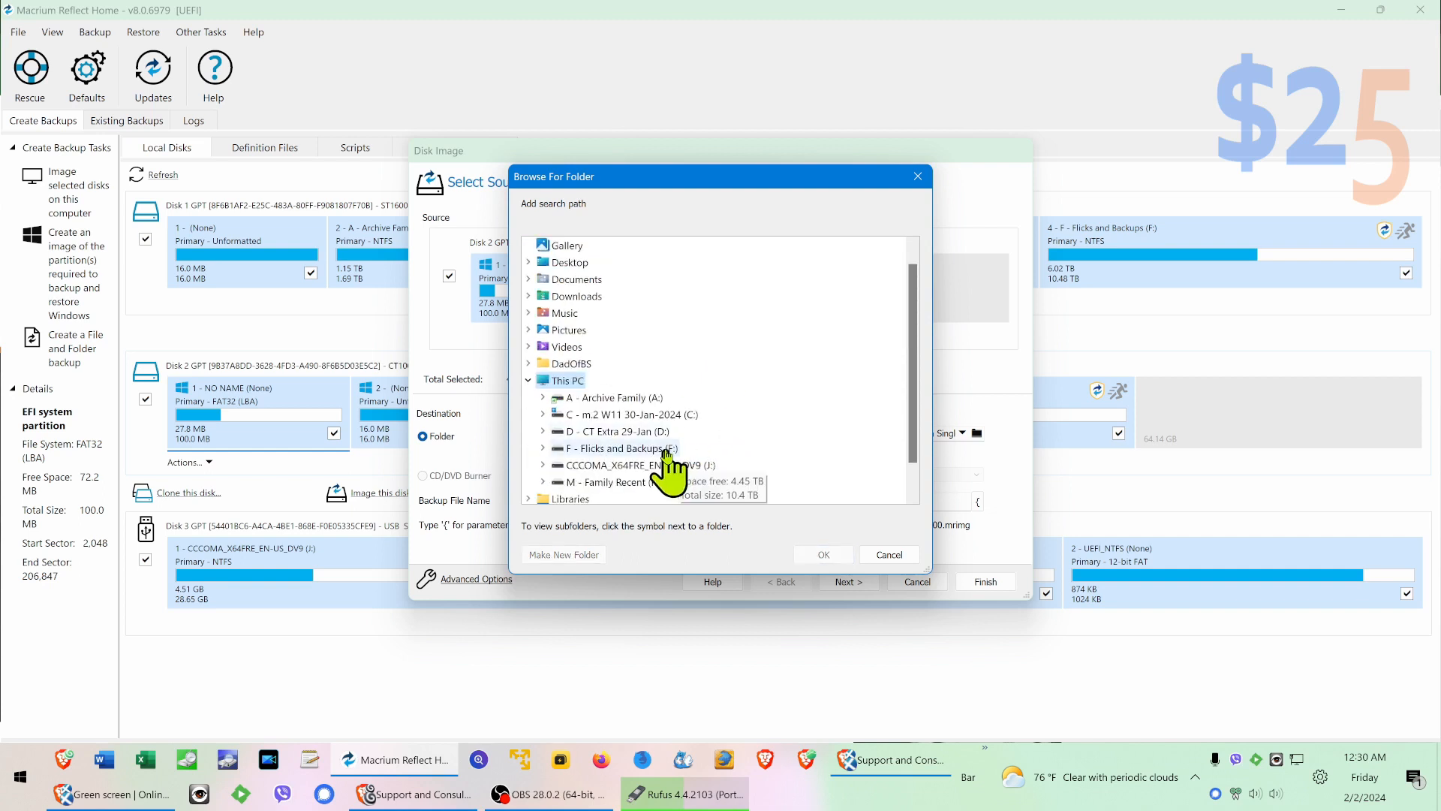
double_click(660, 449)
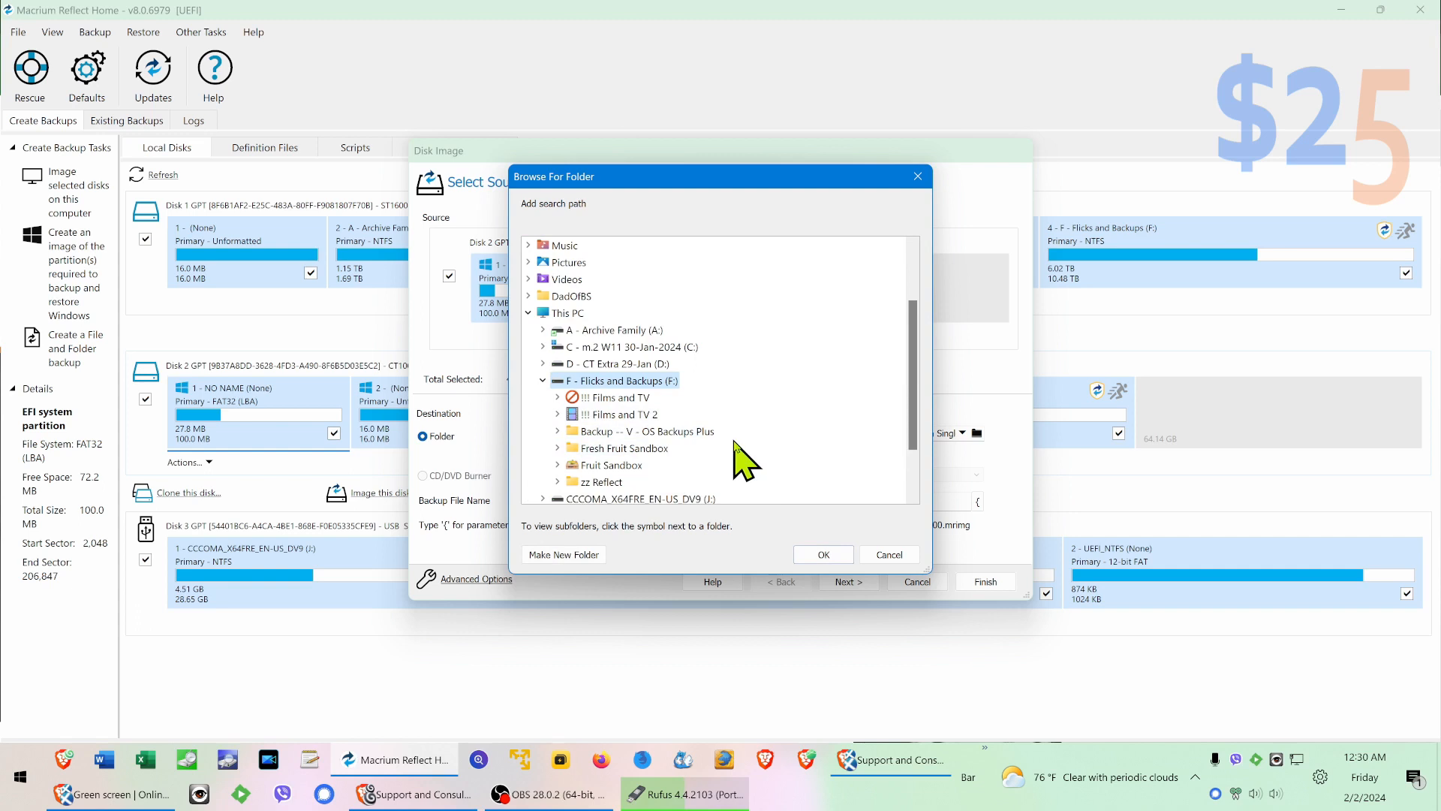
Step: Create a folder named Temp Live OS on the F: drive and set it as the image destination
left_click(582, 555)
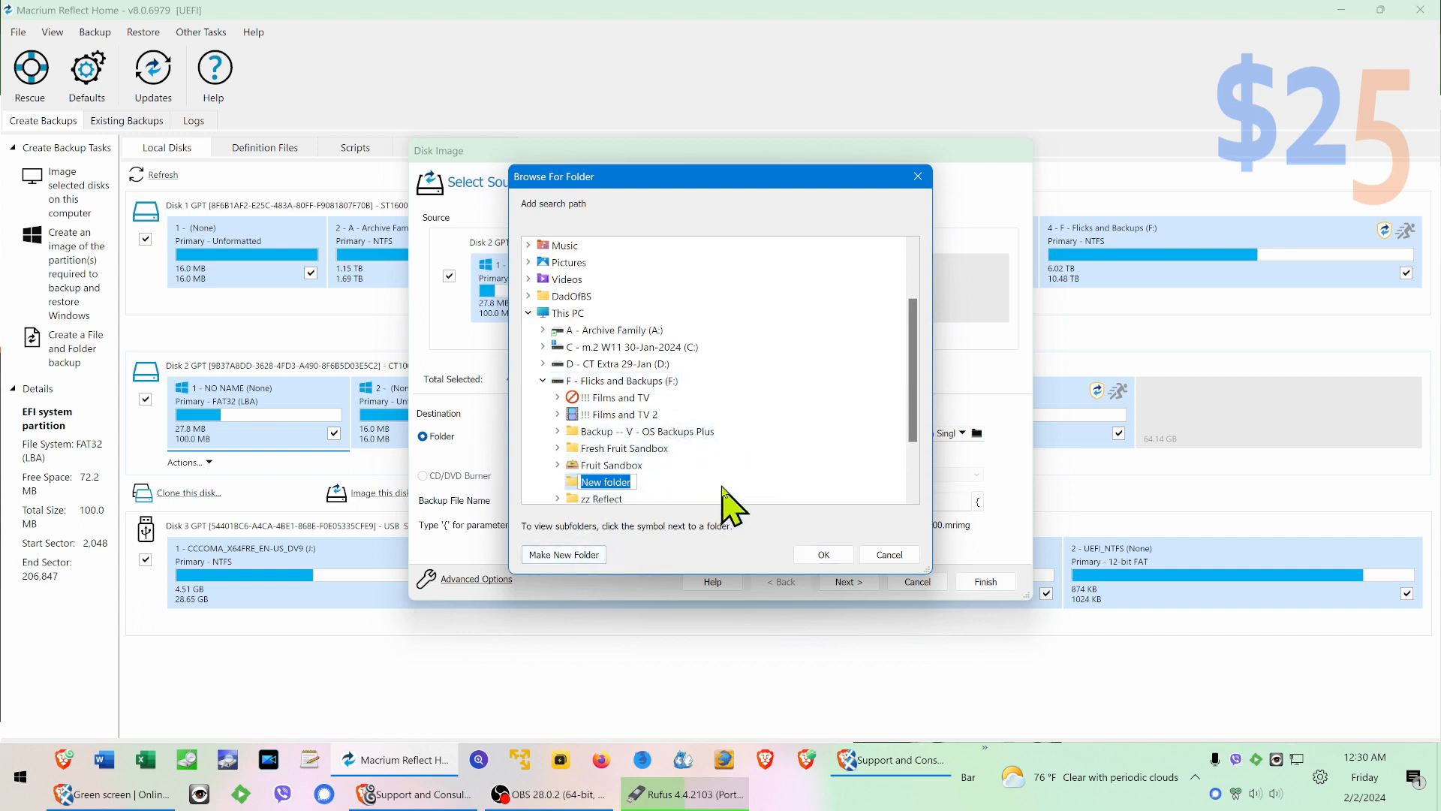
type("Tem")
type("OS")
key("Return")
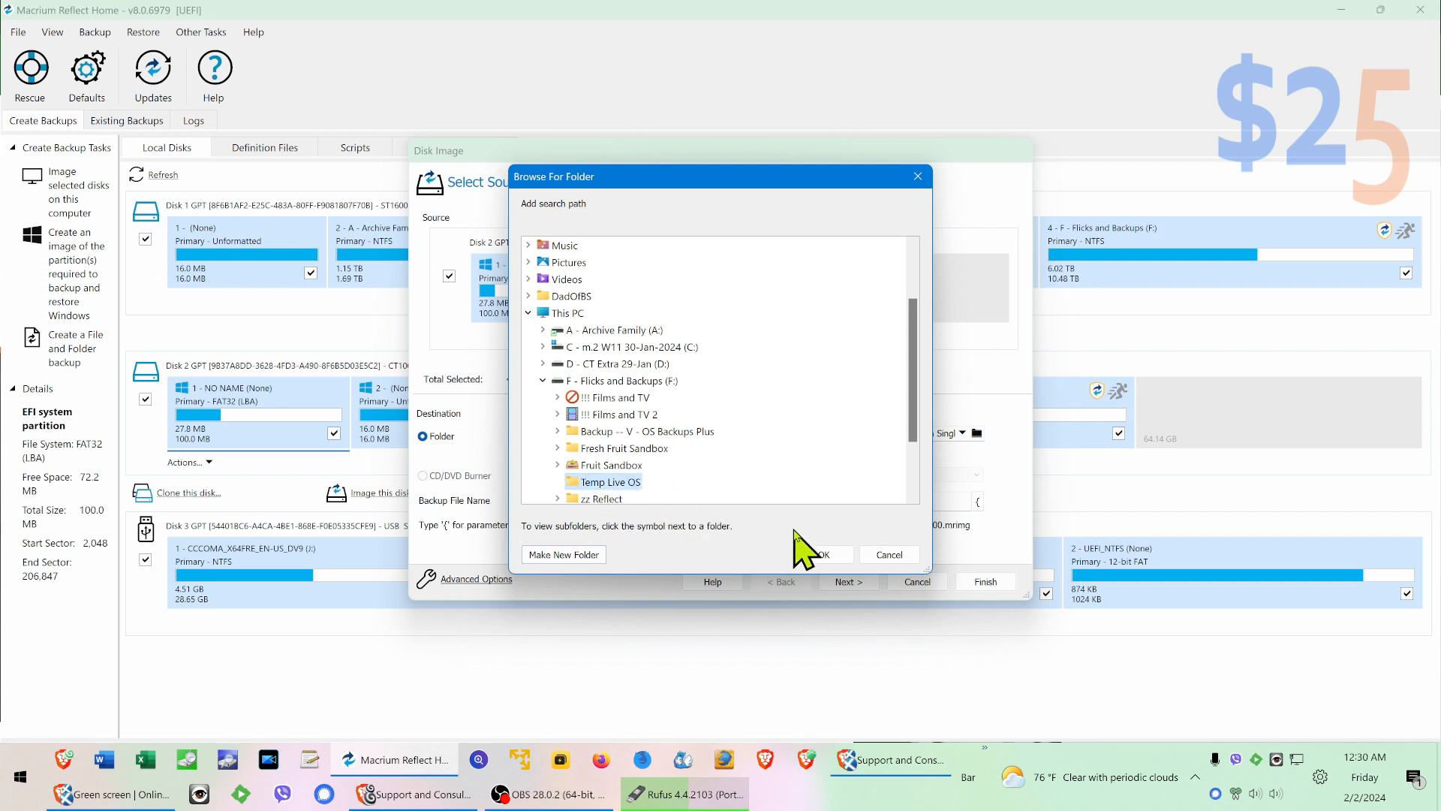
left_click(825, 555)
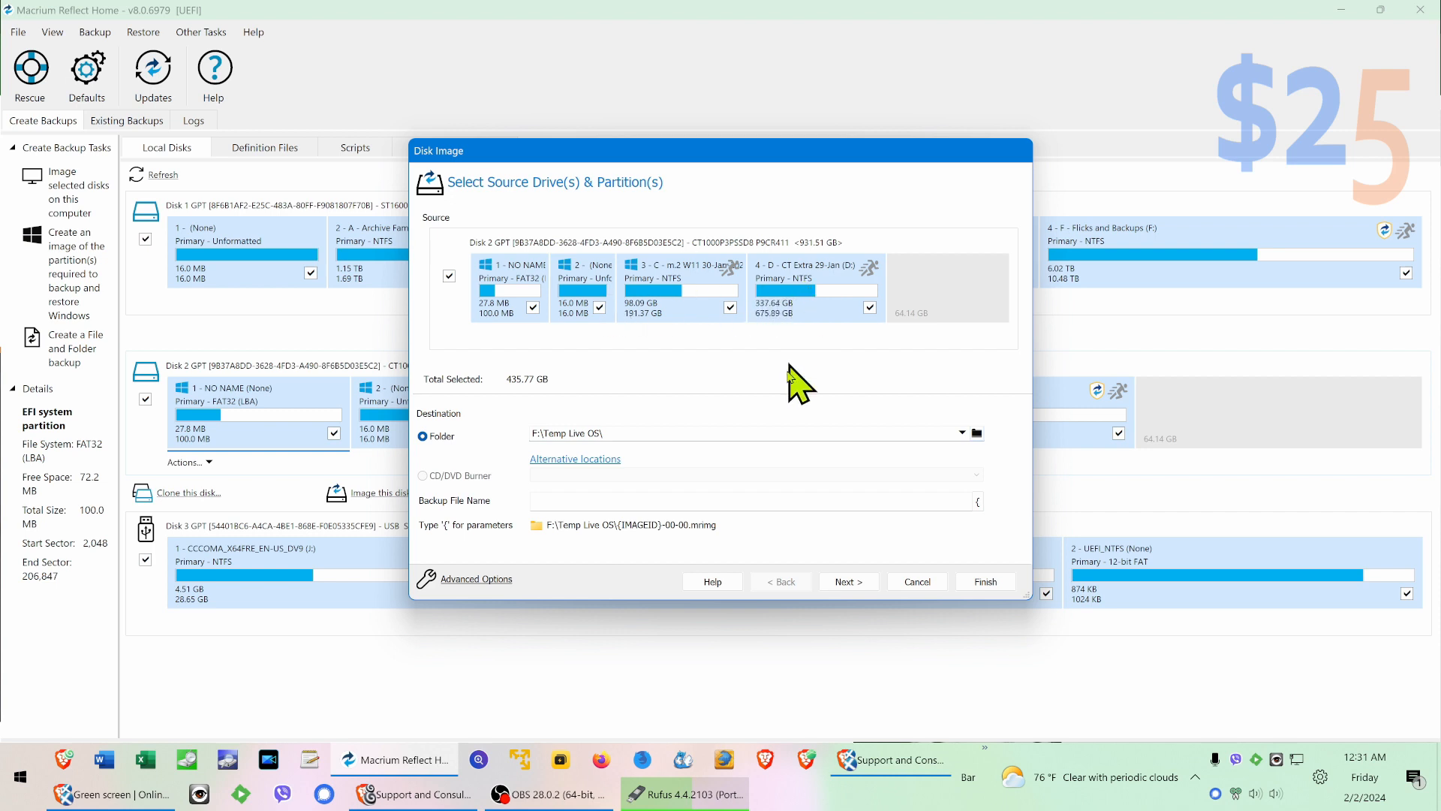
Step: Accept the backup plan with no template and the default retention rules, and run the image backup of Disk 2
left_click(851, 584)
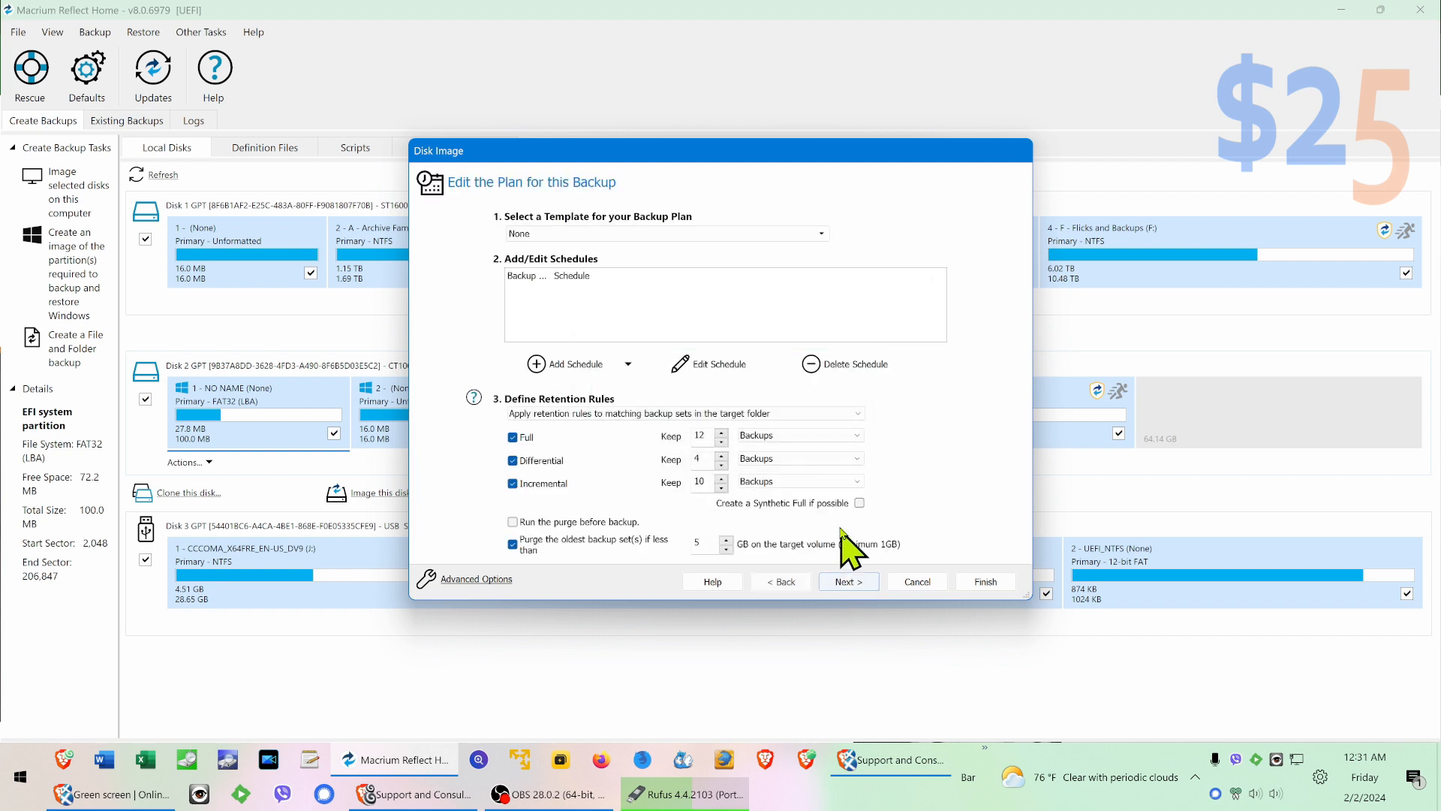
left_click(974, 583)
left_click(679, 343)
left_click(758, 477)
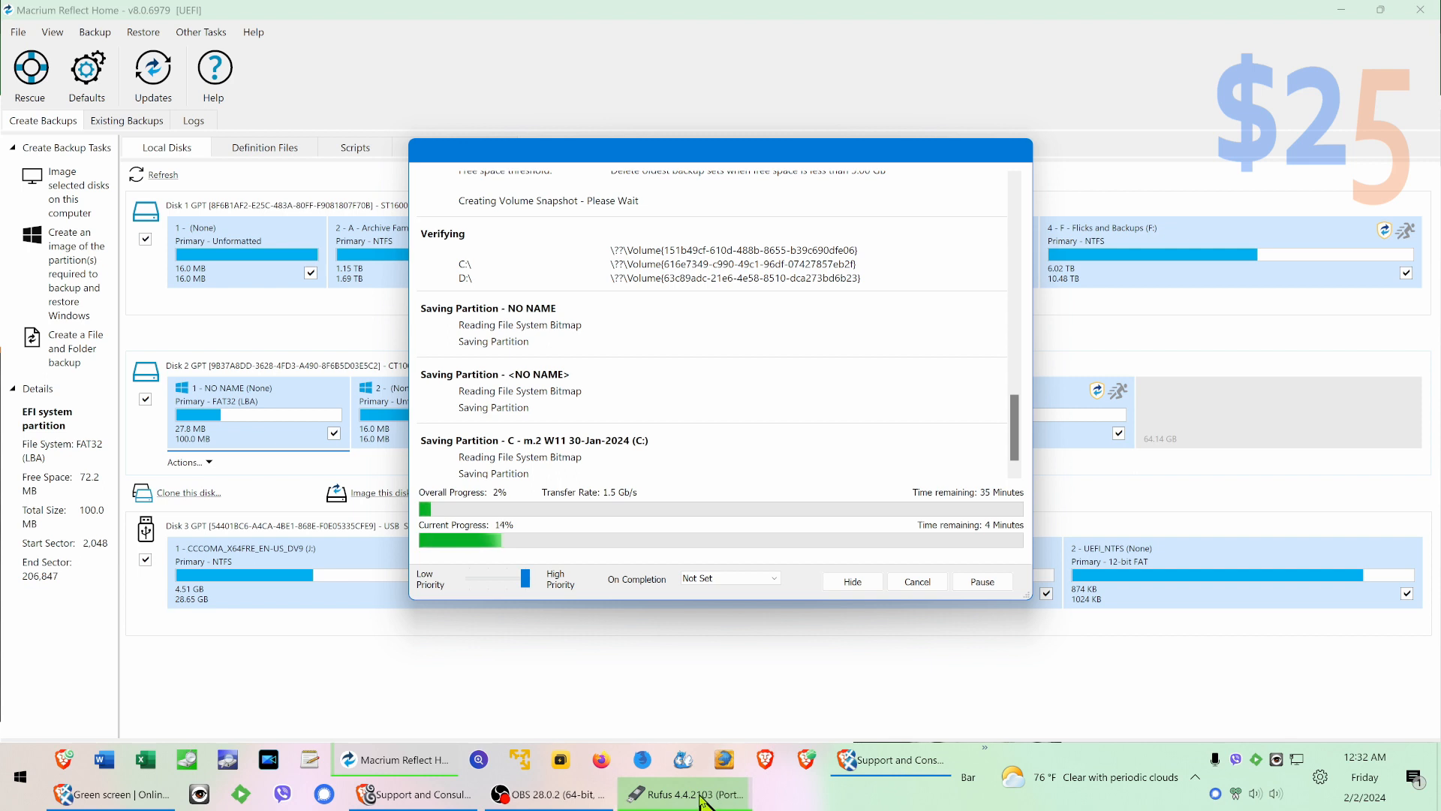
Step: Bring Rufus to the front, move its window up beside the backup progress, and close Rufus once its status is READY
mouse_move(701, 800)
left_click(694, 687)
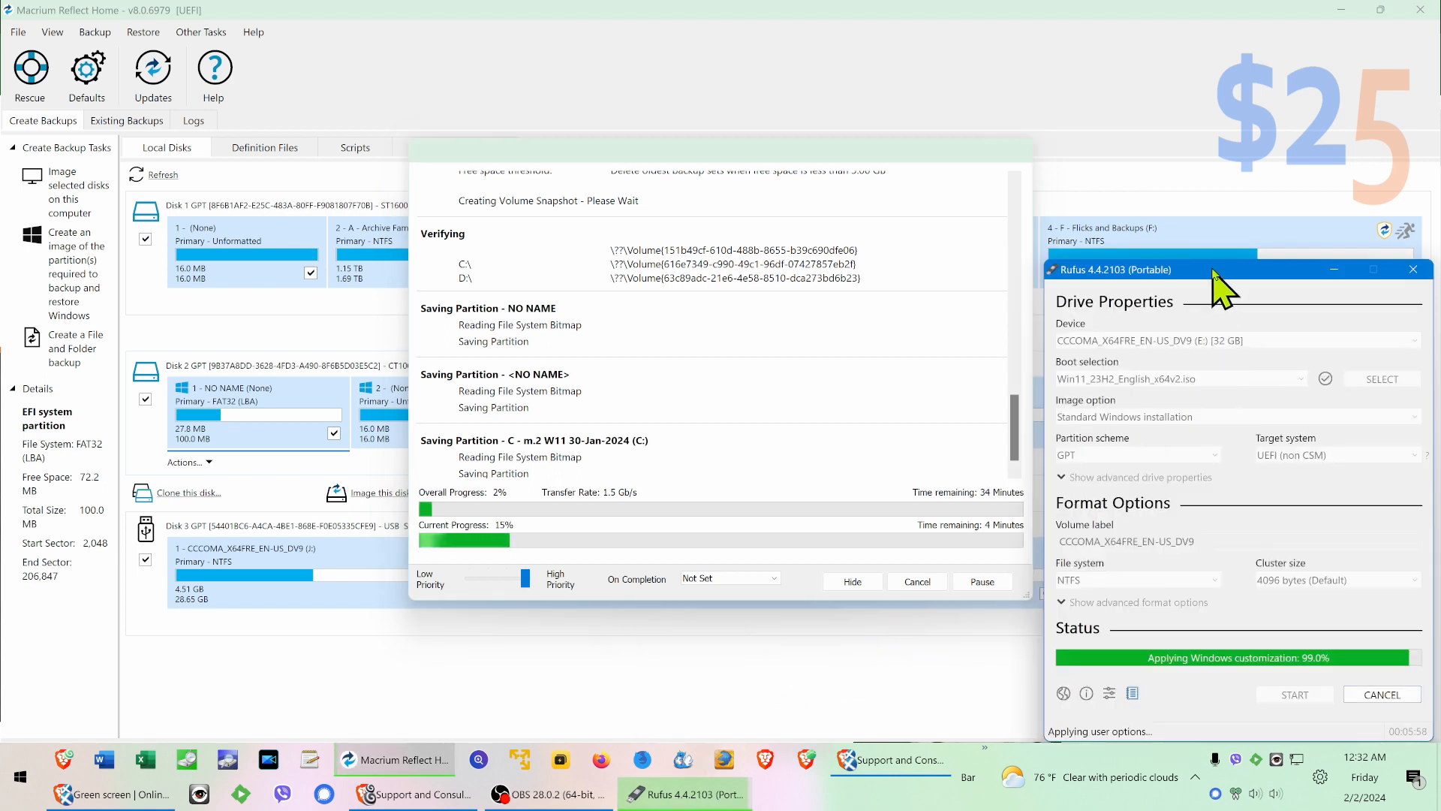
left_click_drag(1213, 279, 1174, 172)
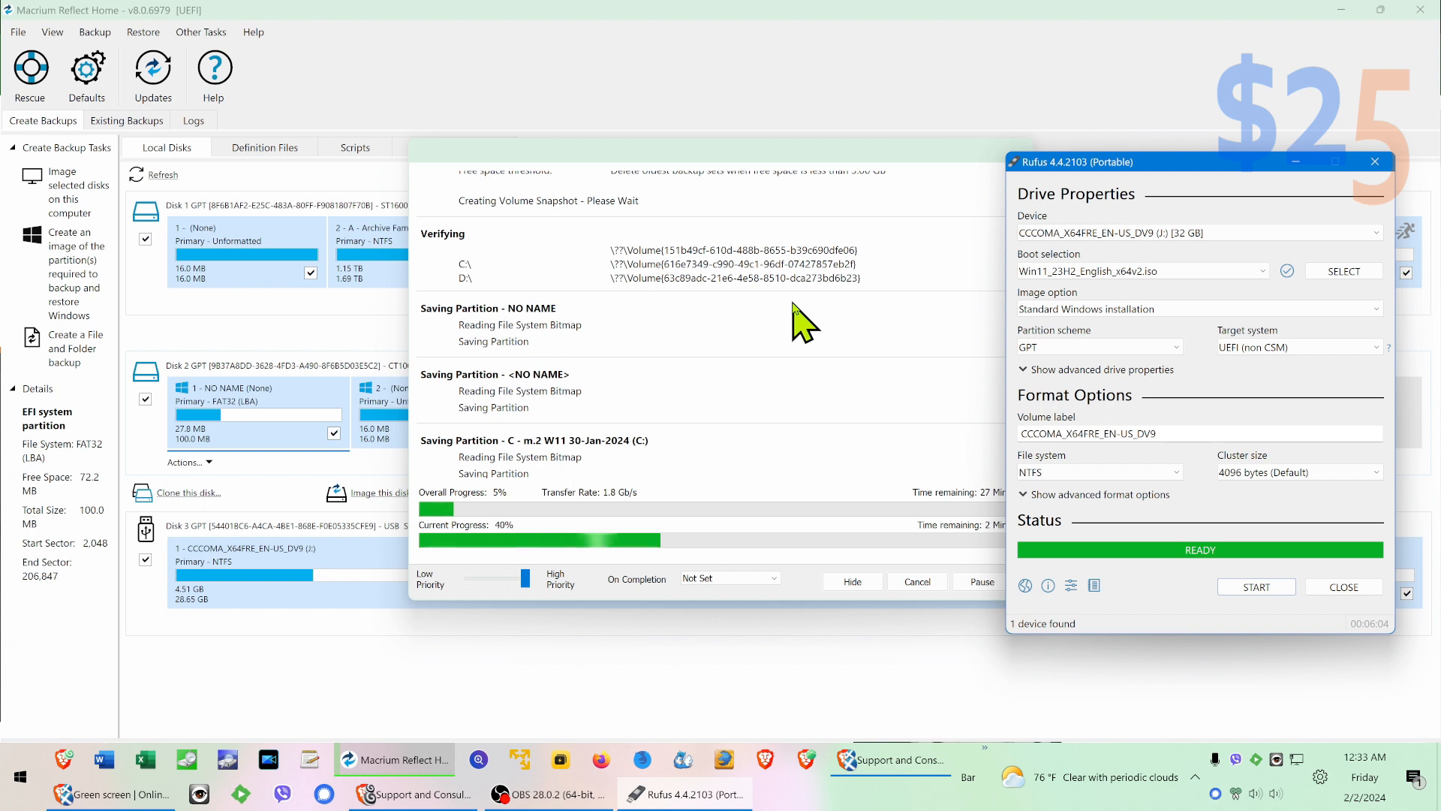
left_click(1341, 592)
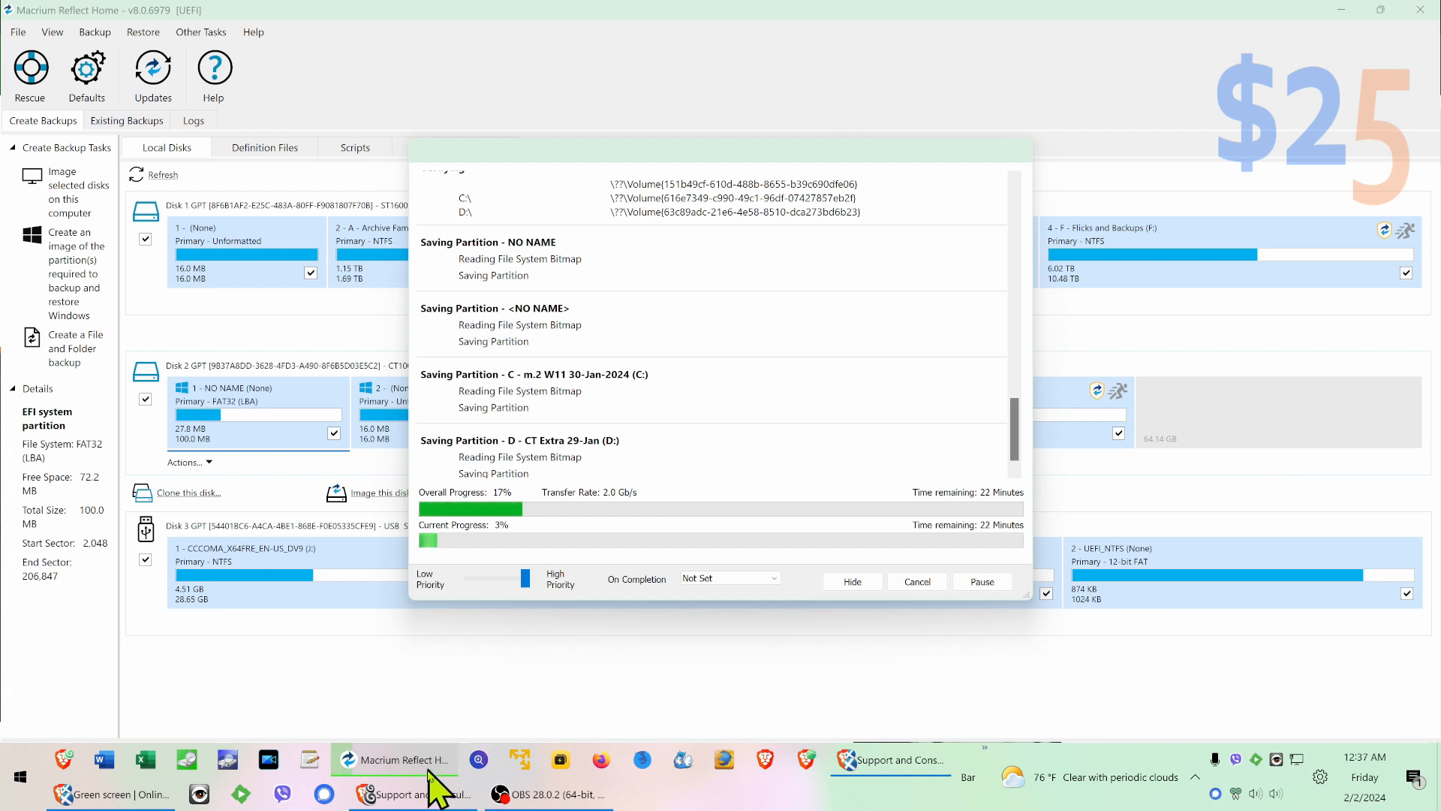
Step: Look over the 5squaredsupport.tech home page in Brave and return to the backup progress in Macrium Reflect
left_click(434, 794)
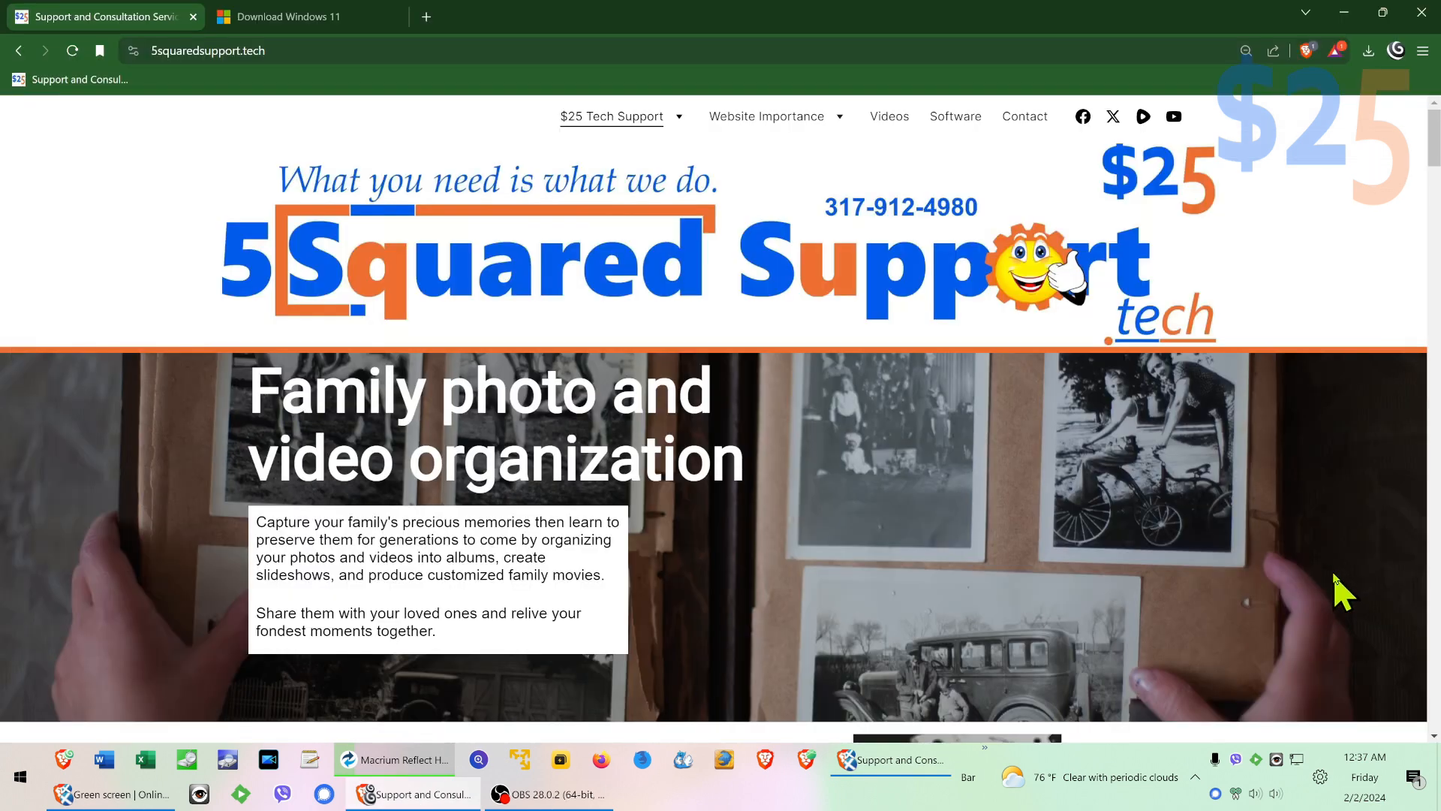
scroll(1344, 593, "down", 15)
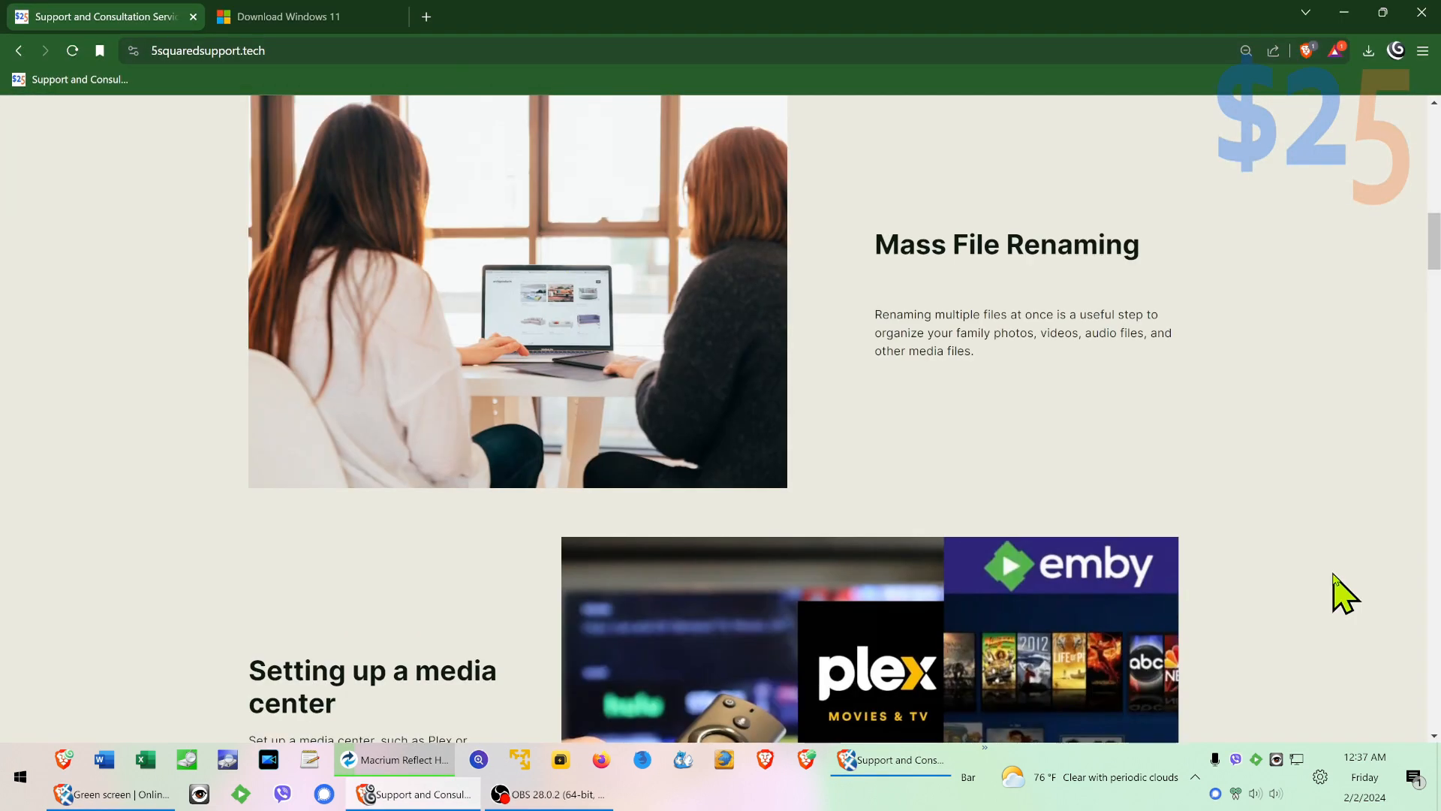
scroll(1344, 593, "up", 15)
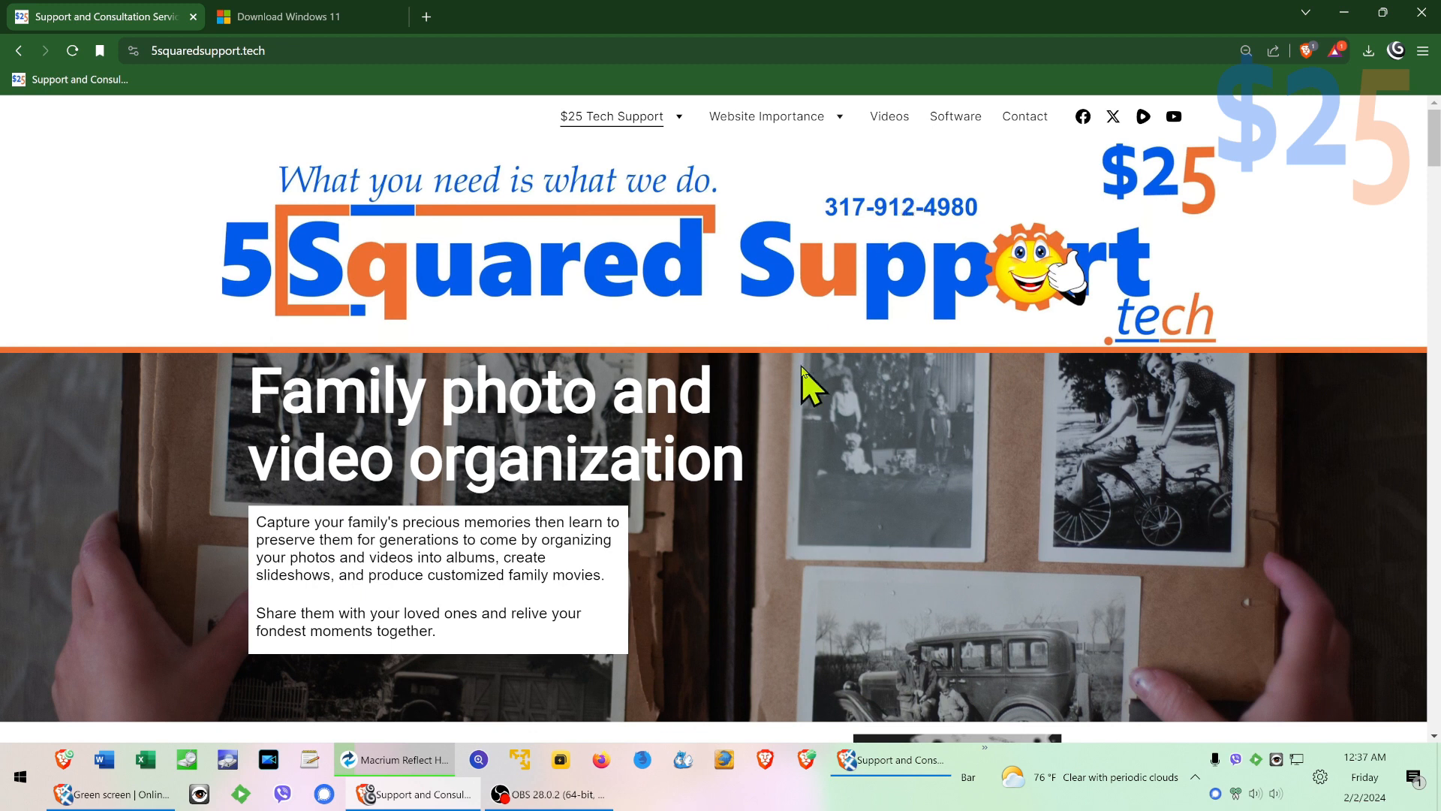
left_click(419, 765)
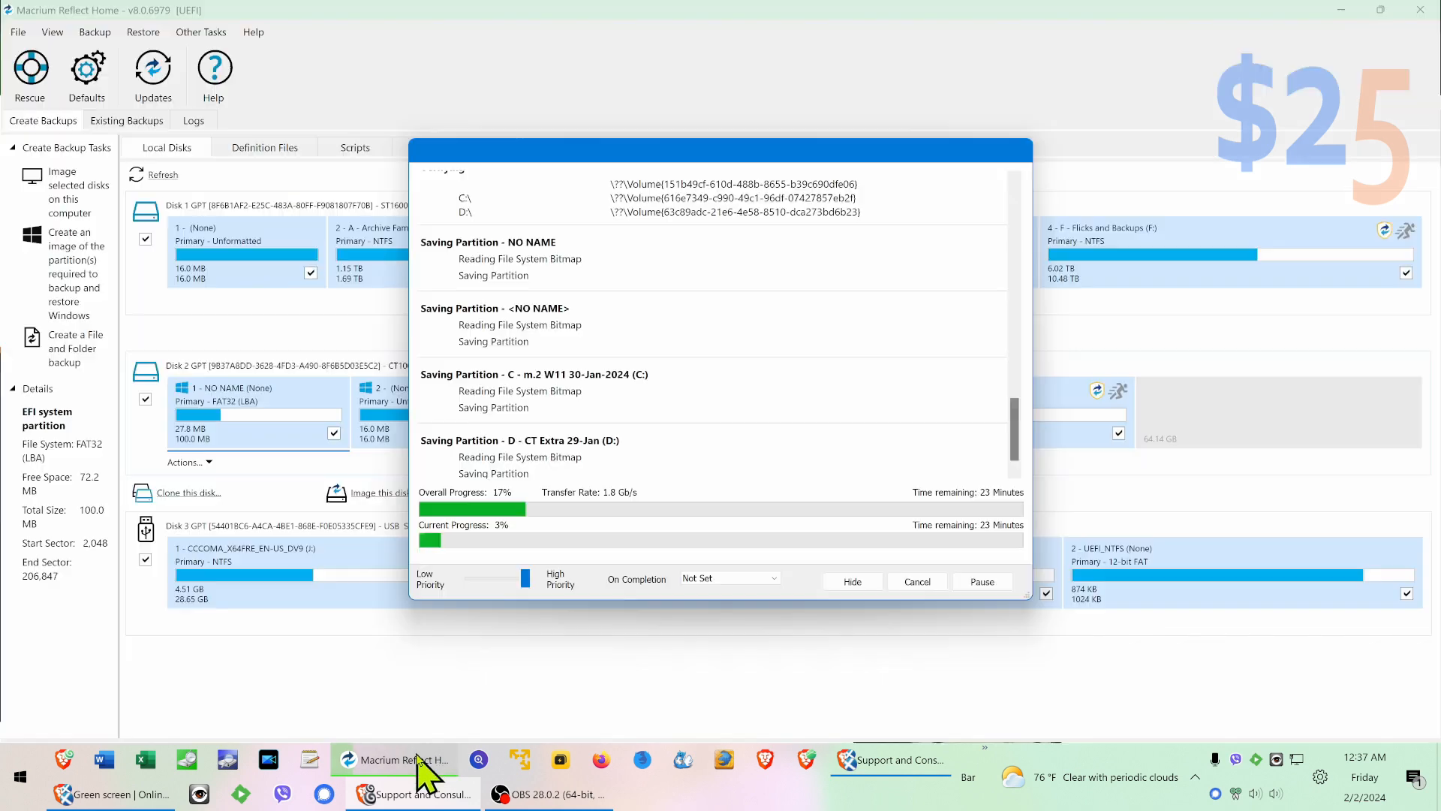